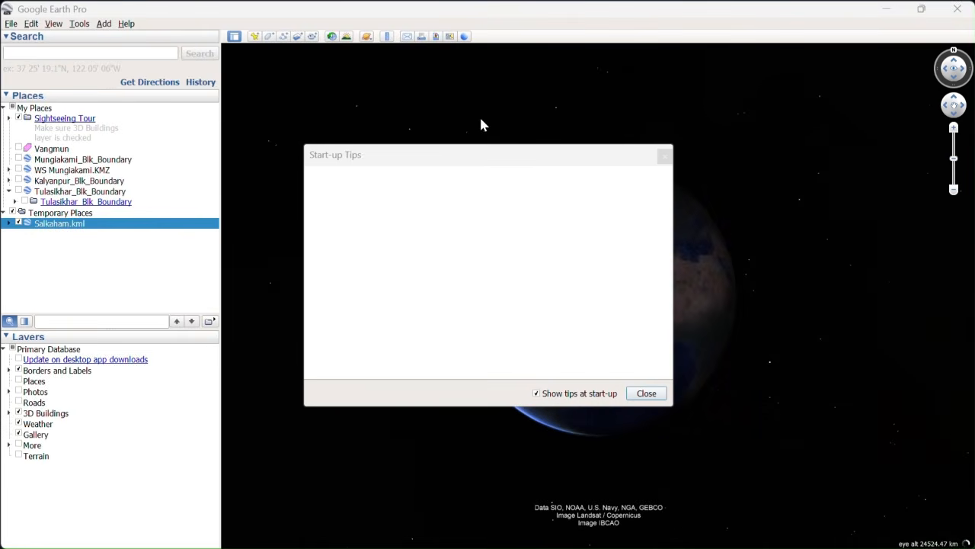
Close the start-up tips and the Laljuri information balloon on the map.
left_click(664, 158)
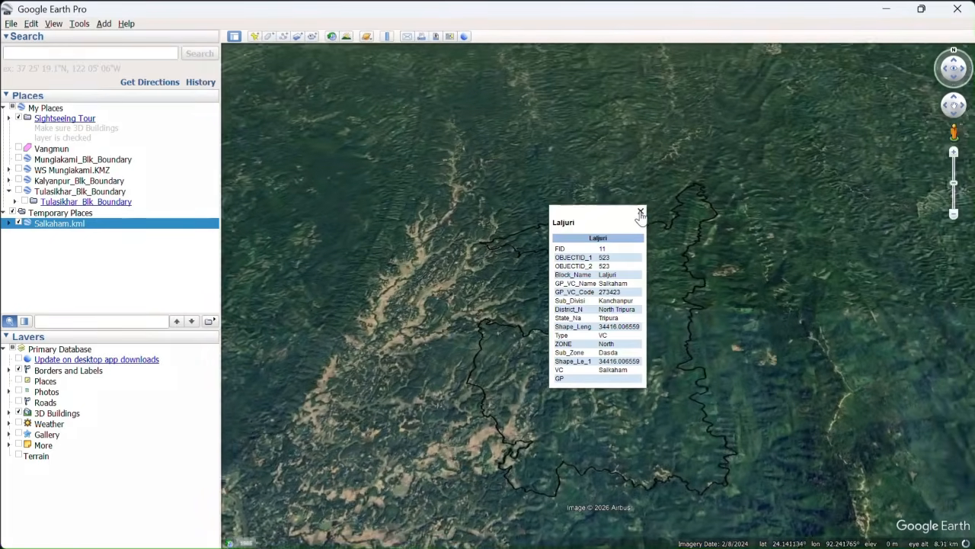
left_click(641, 211)
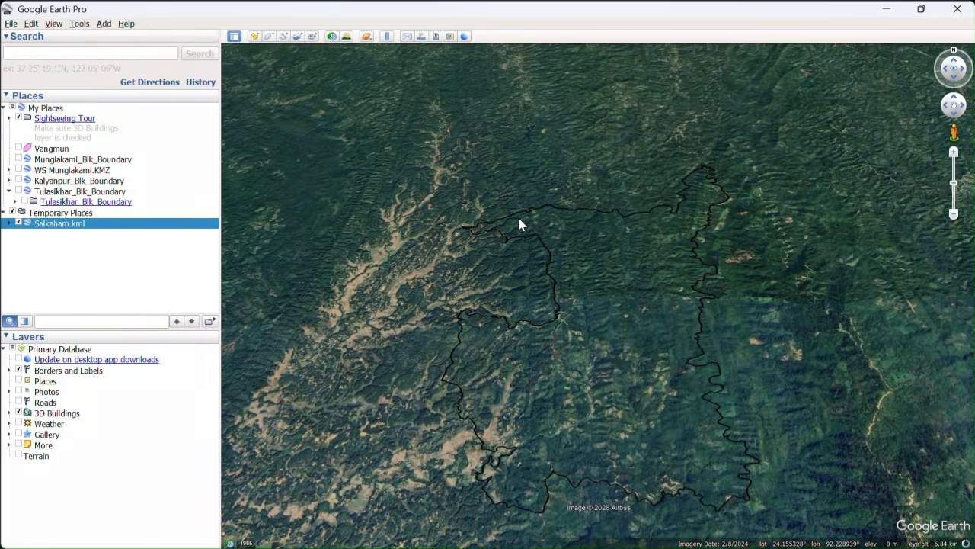
Set the line color of the Salkaham.kml boundary to violet-blue #5500ff in its style properties.
right_click(63, 230)
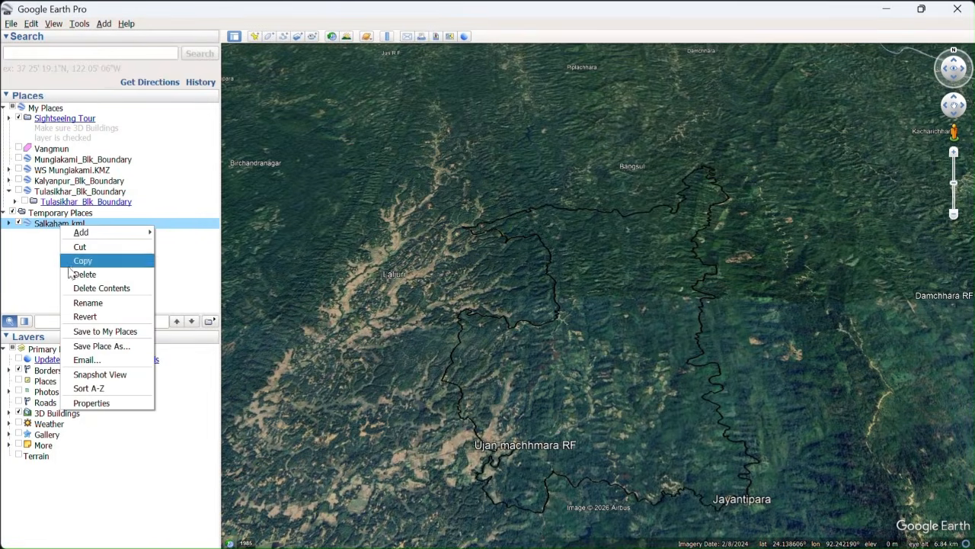
left_click(92, 403)
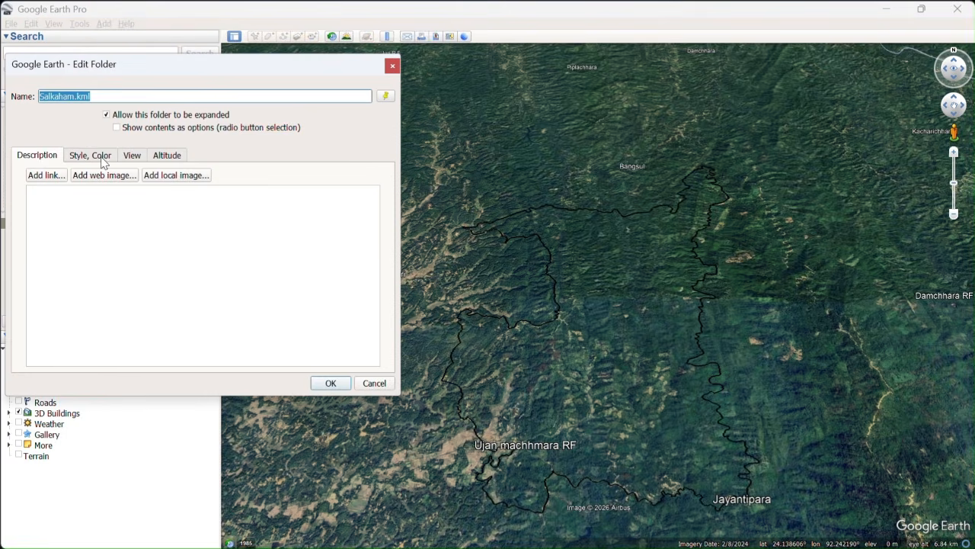
left_click(103, 159)
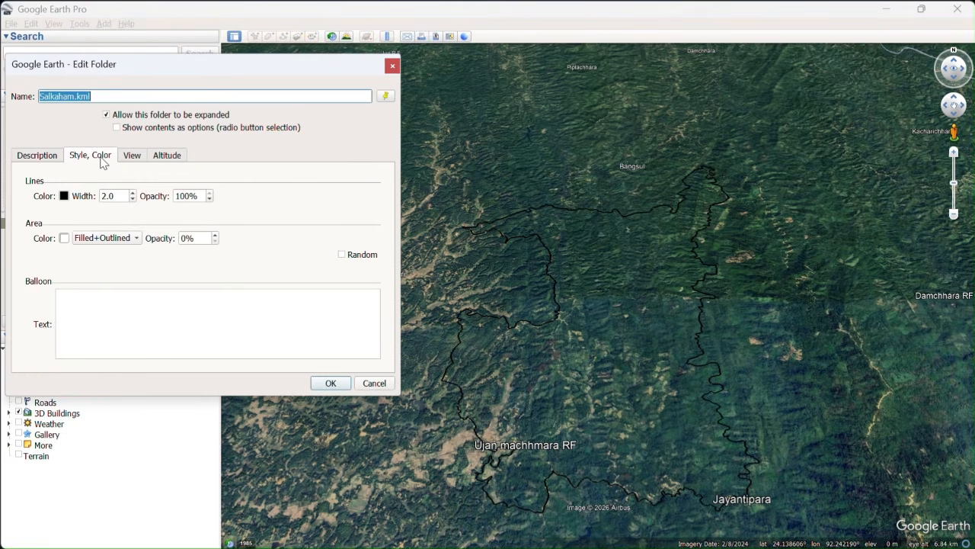
left_click(64, 197)
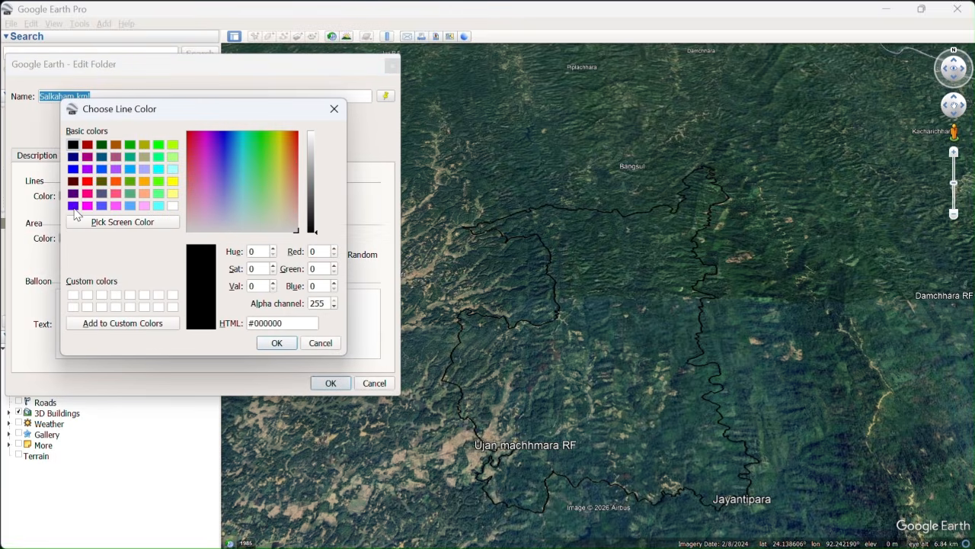
left_click(73, 207)
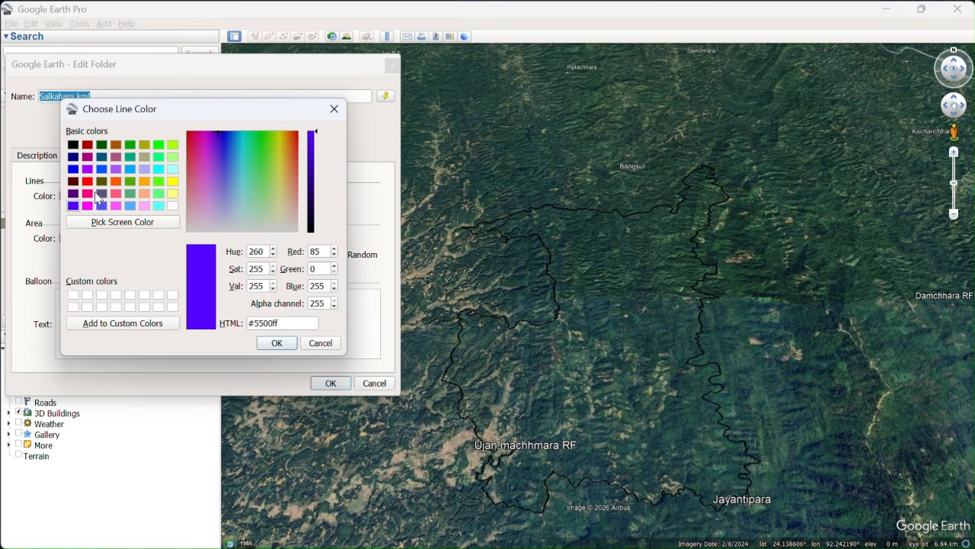
left_click(277, 343)
left_click(335, 385)
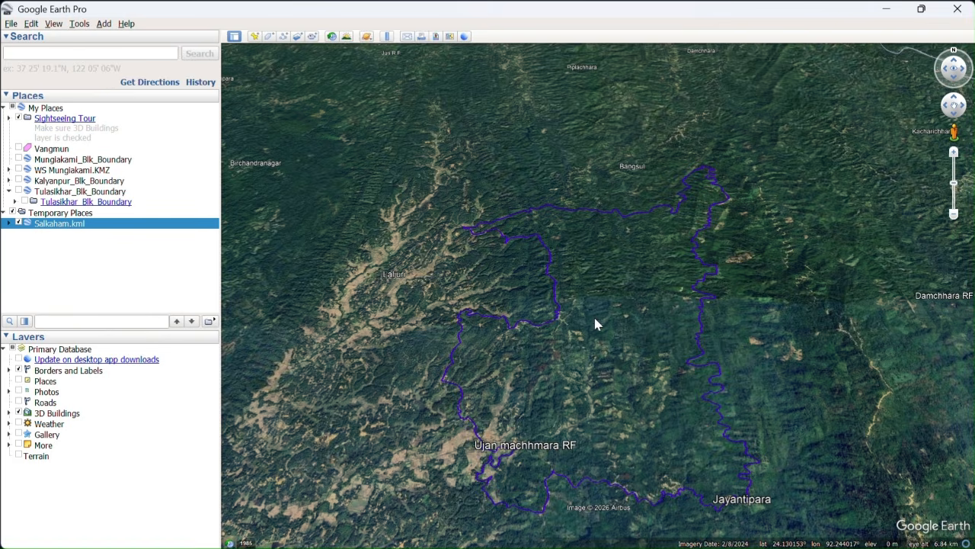
Expand Salkaham.kml and open the properties of its Laljuri polygon to make the boundary vertices editable.
left_click(407, 36)
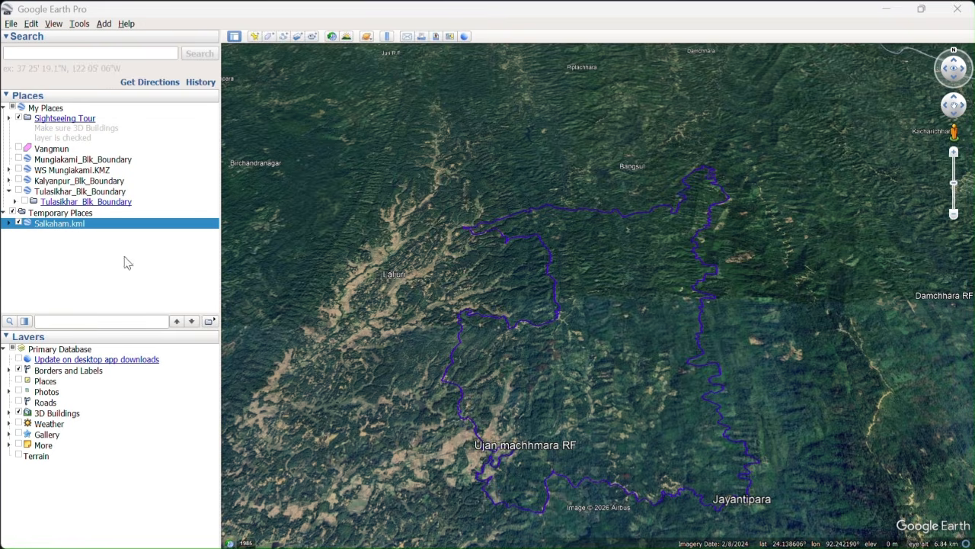
left_click(9, 223)
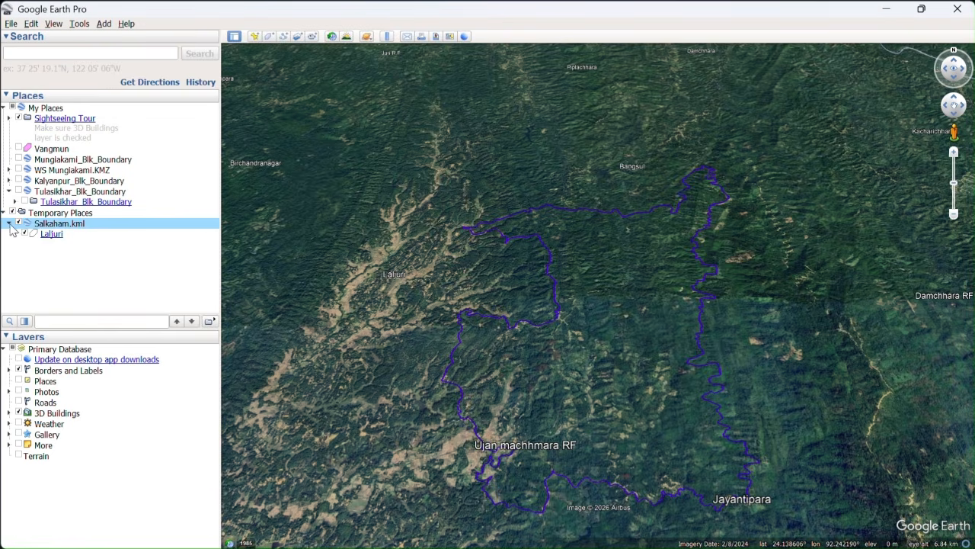
right_click(53, 236)
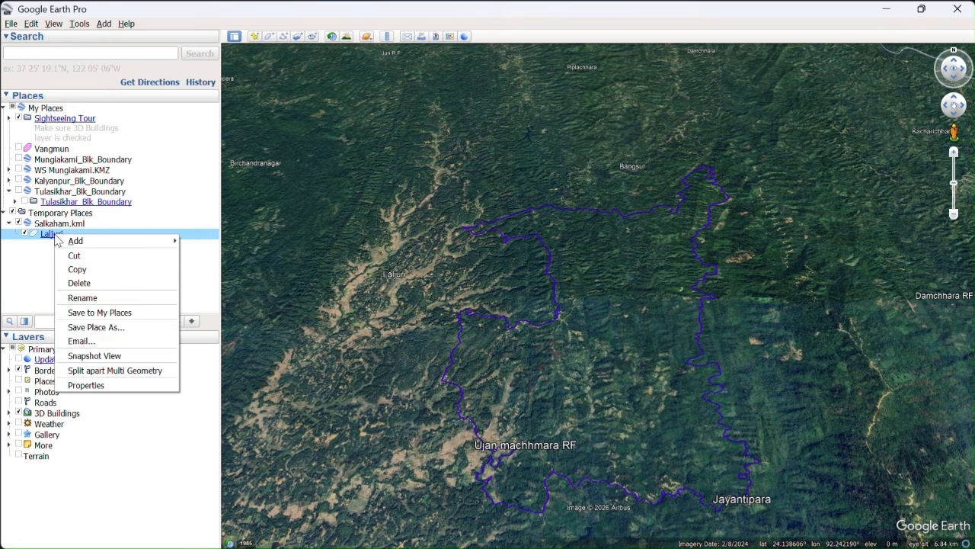
left_click(92, 387)
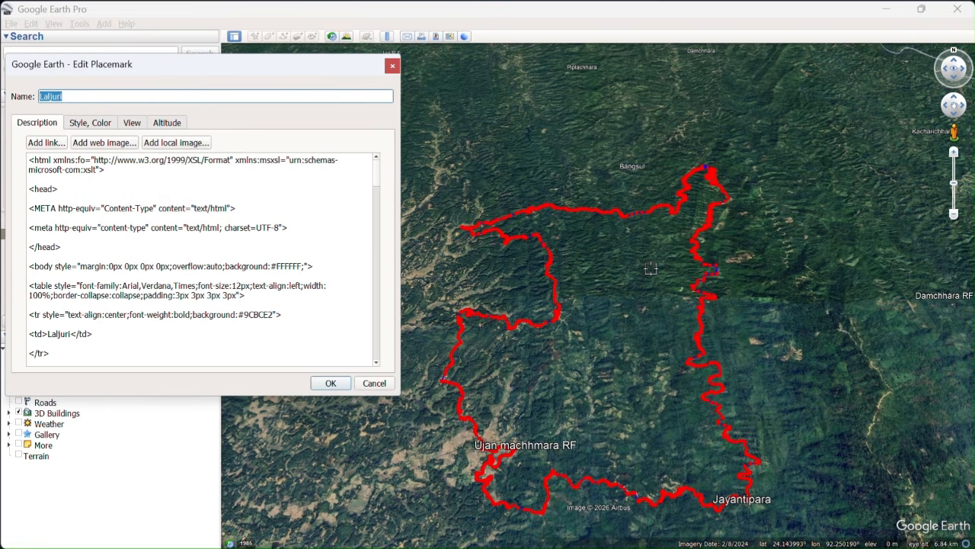
Reshape the Laljuri polygon's northern boundary by moving several vertices northward and adding points beside them, and save the edited outline.
scroll(636, 232, "up", 3)
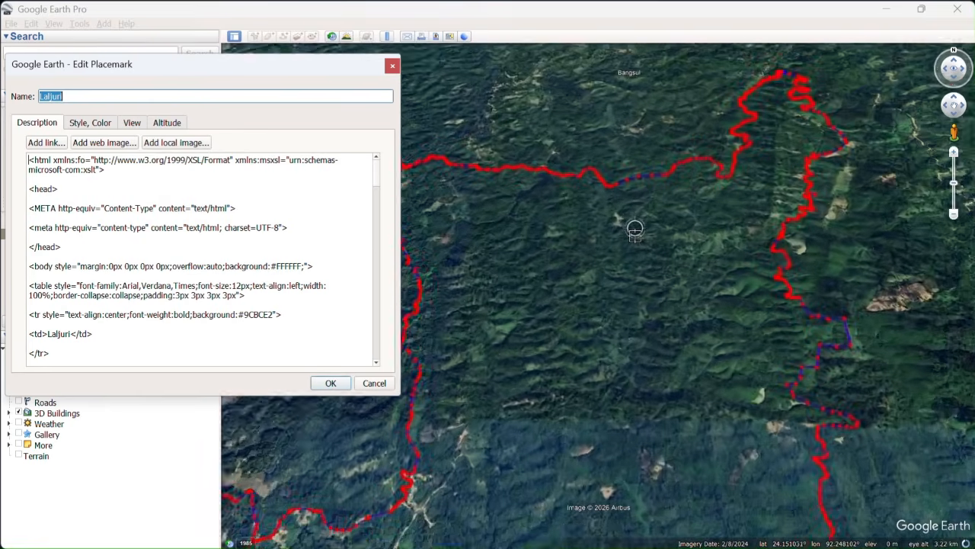
scroll(636, 232, "up", 2)
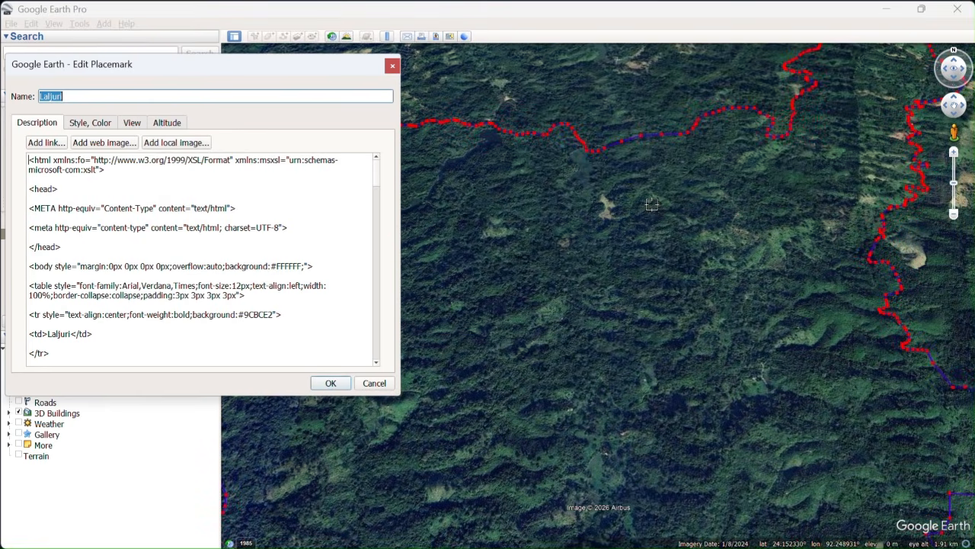
scroll(633, 120, "up", 1)
scroll(632, 118, "up", 1)
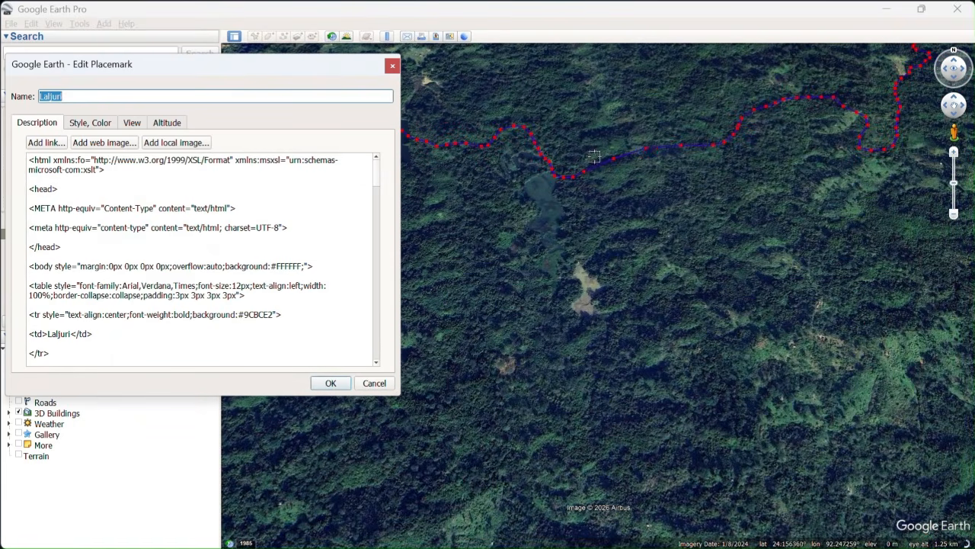
left_click_drag(586, 179, 585, 134)
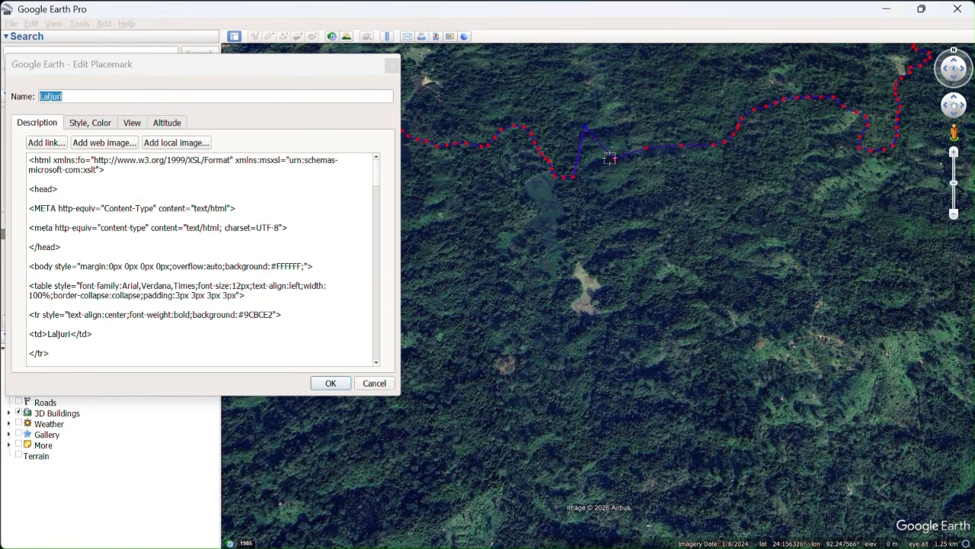
left_click_drag(615, 166, 615, 100)
left_click_drag(647, 155, 650, 103)
left_click(688, 92)
left_click(712, 117)
left_click_drag(684, 153, 702, 144)
left_click_drag(711, 120, 710, 110)
left_click_drag(703, 145, 711, 137)
left_click(332, 383)
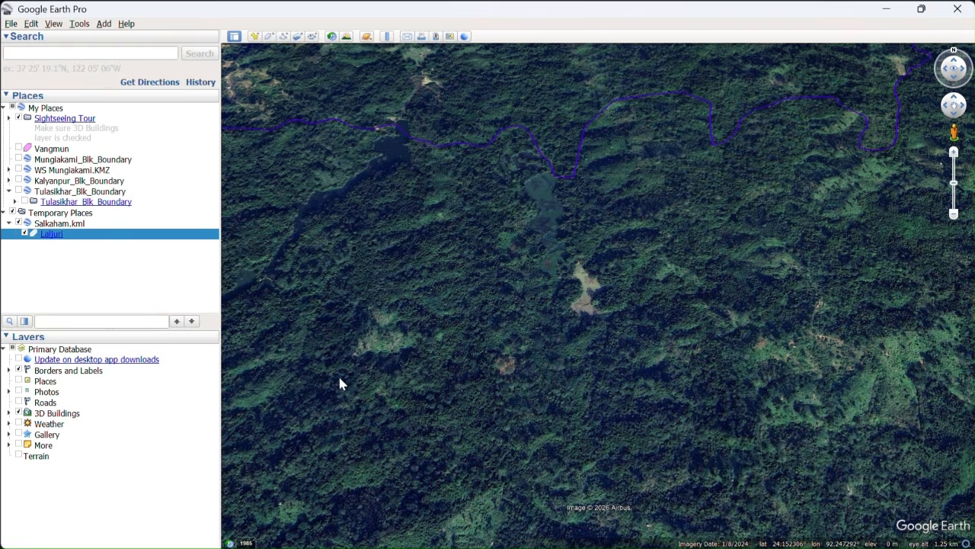
Examine the edited northern boundary and the area around the polygon's northernmost tip.
scroll(647, 313, "down", 2)
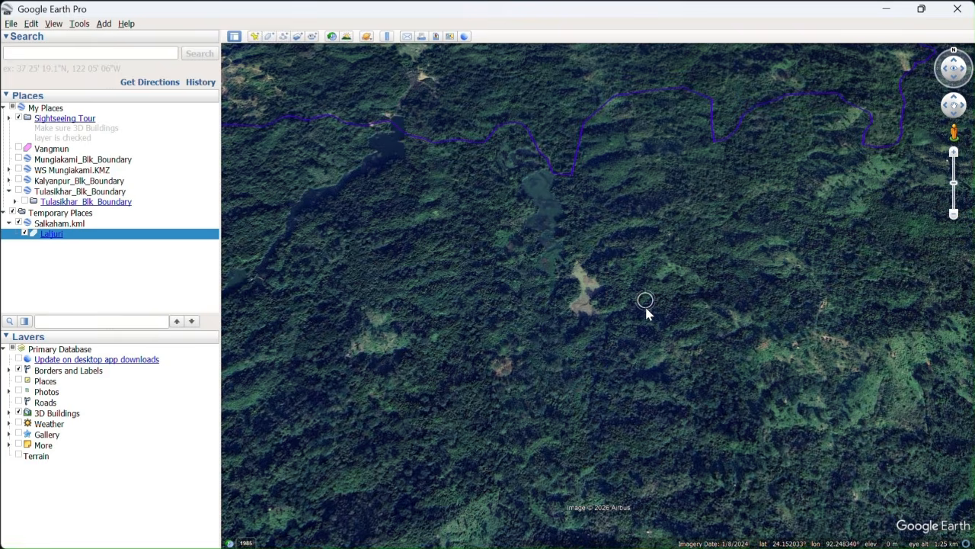
scroll(646, 313, "down", 5)
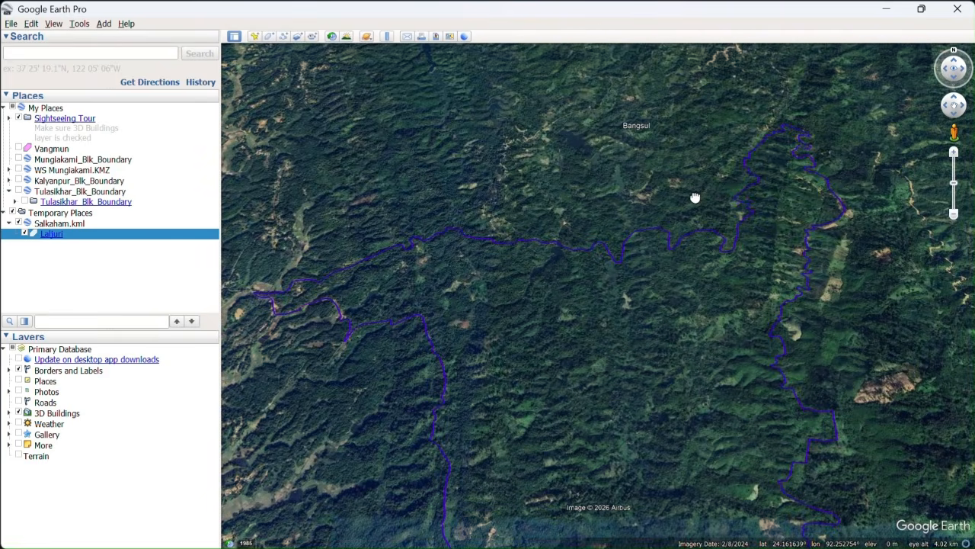
left_click_drag(695, 198, 480, 296)
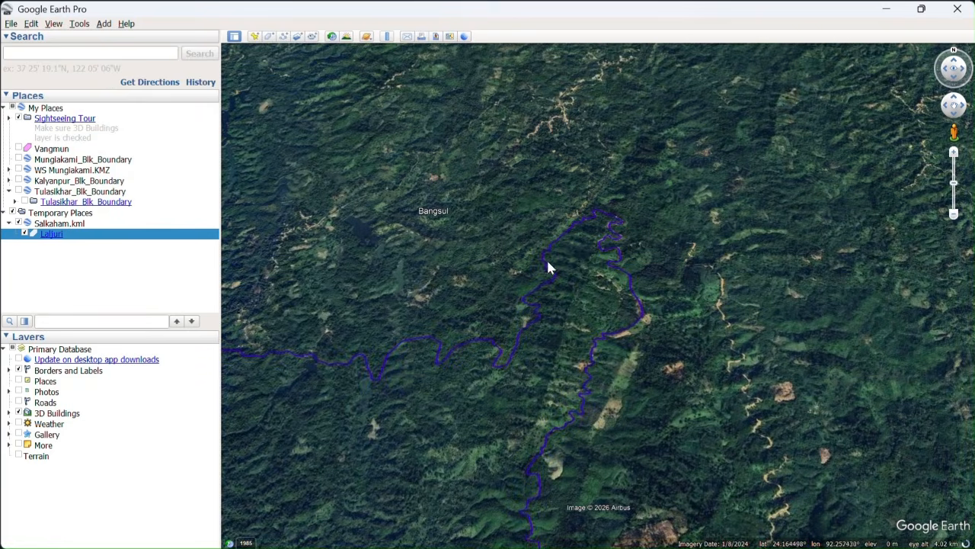
scroll(583, 247, "up", 4)
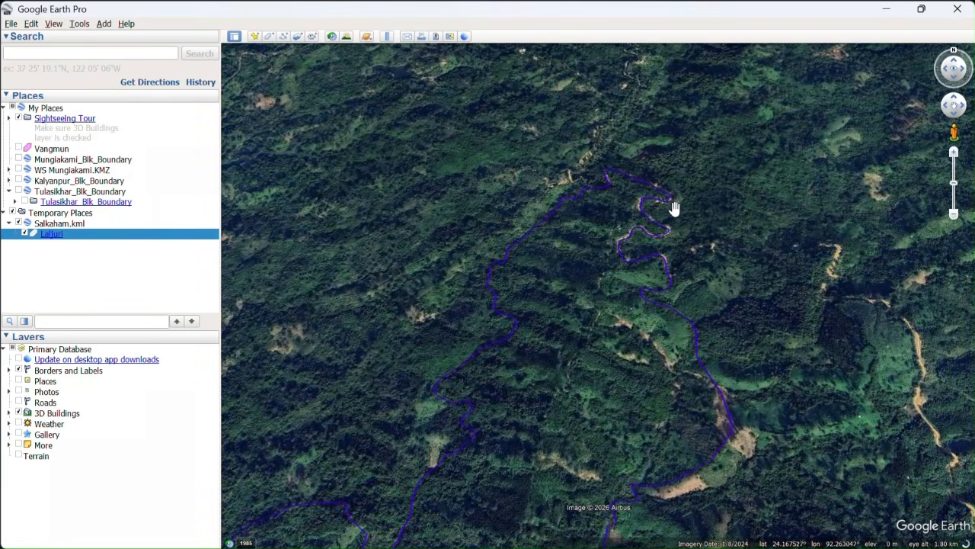
left_click_drag(740, 230, 636, 302)
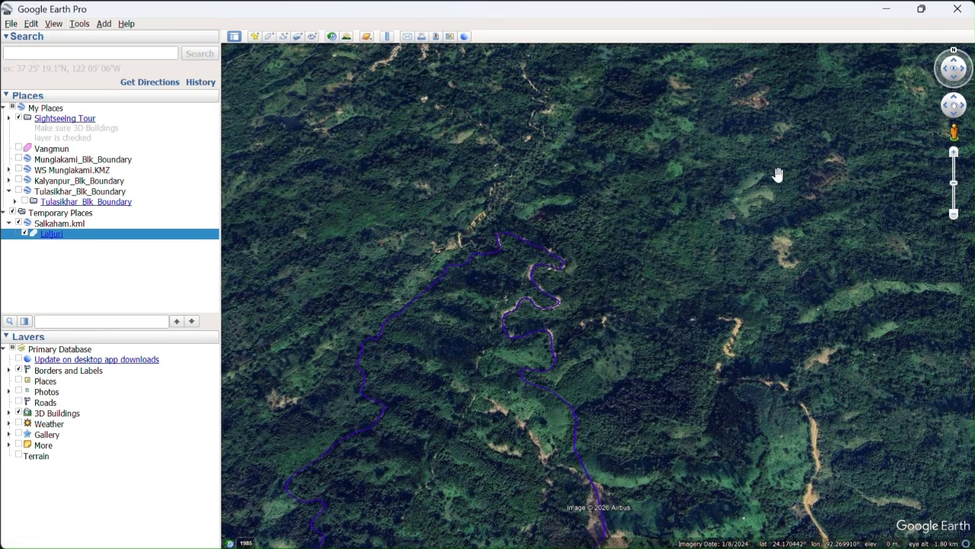
Minimize Google Earth Pro and open LatLong.csv from the desktop in Excel.
left_click(890, 9)
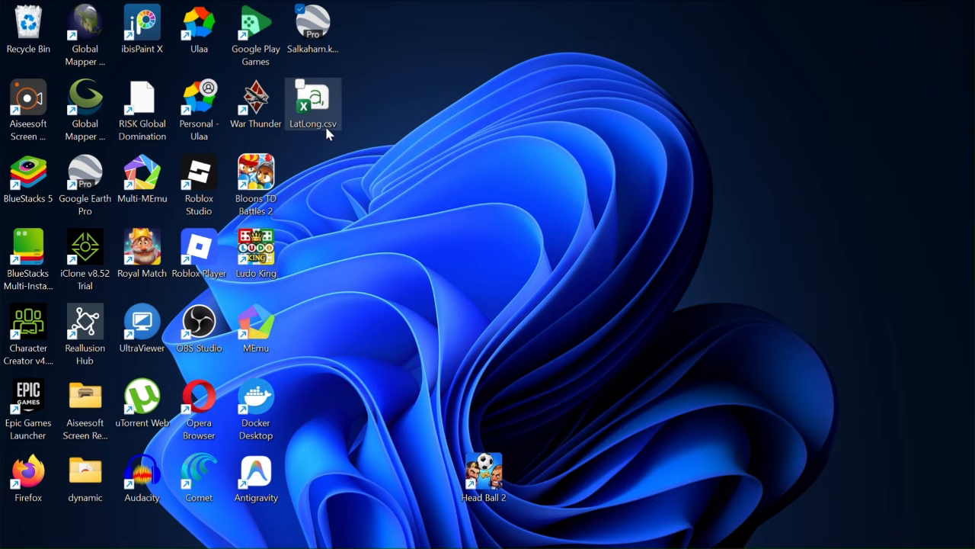
left_click(322, 125)
double_click(322, 112)
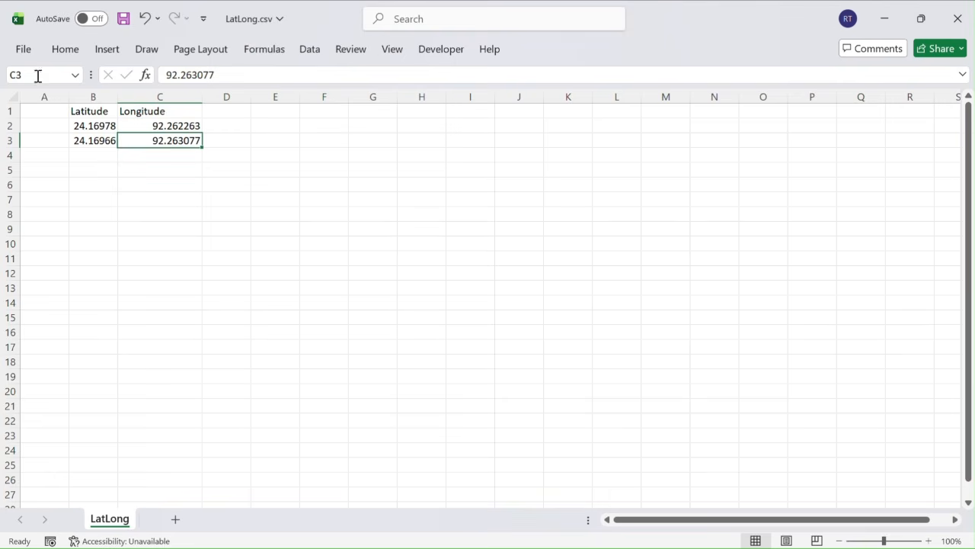
Try to save LatLong.csv to the Desktop in the CSV (Comma delimited) format.
left_click(23, 50)
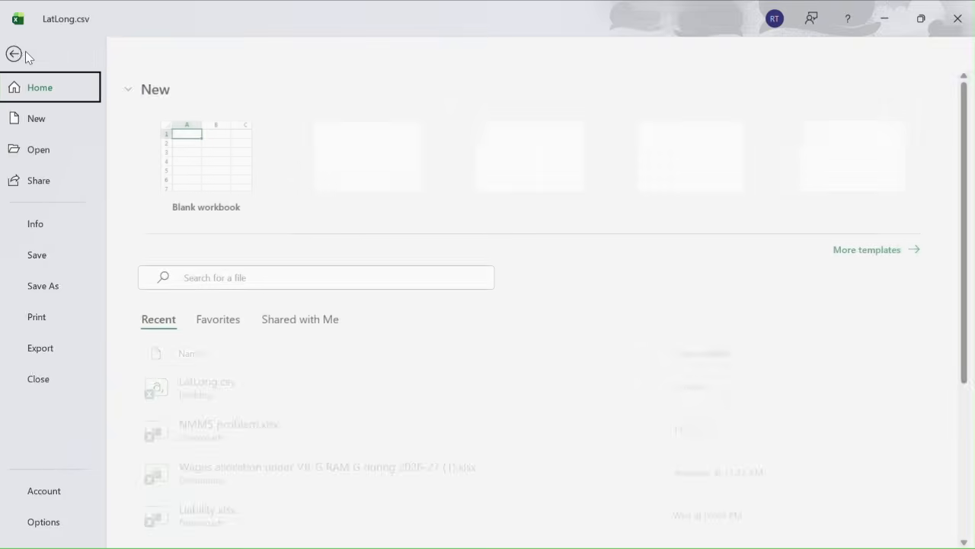
left_click(51, 287)
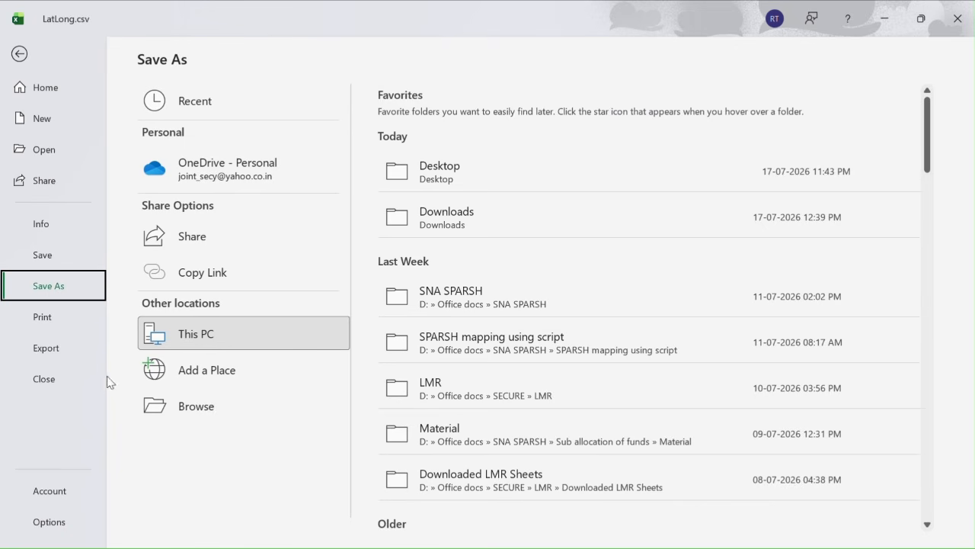
left_click(183, 405)
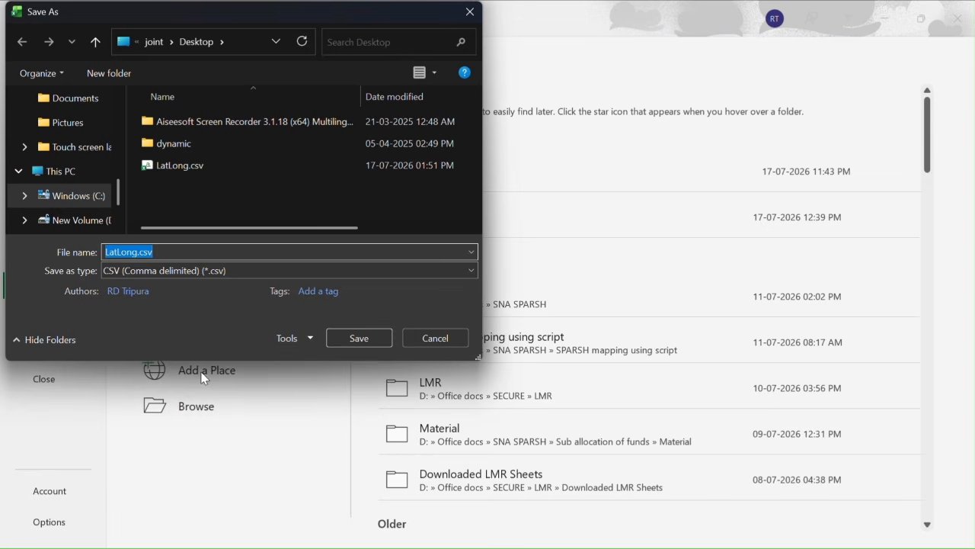
left_click(289, 272)
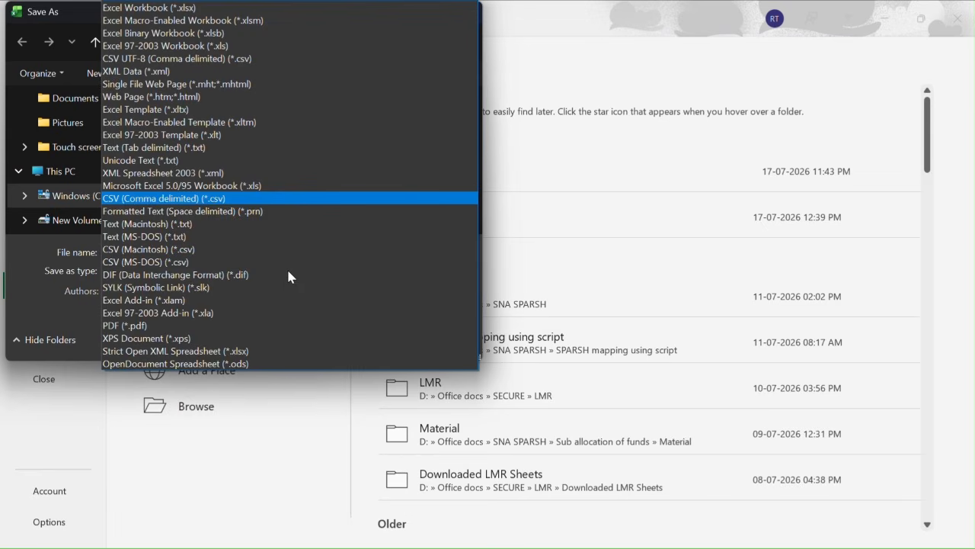
left_click(164, 198)
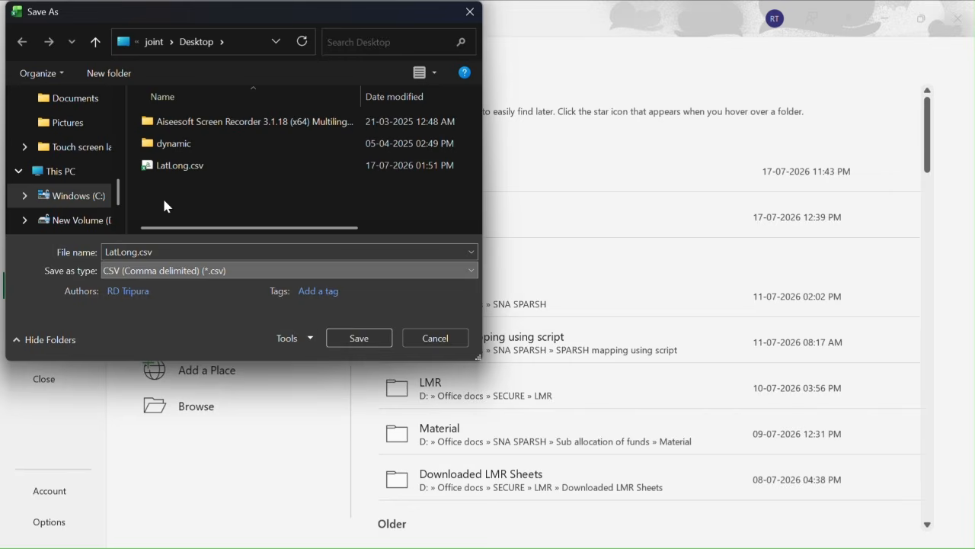
double_click(144, 251)
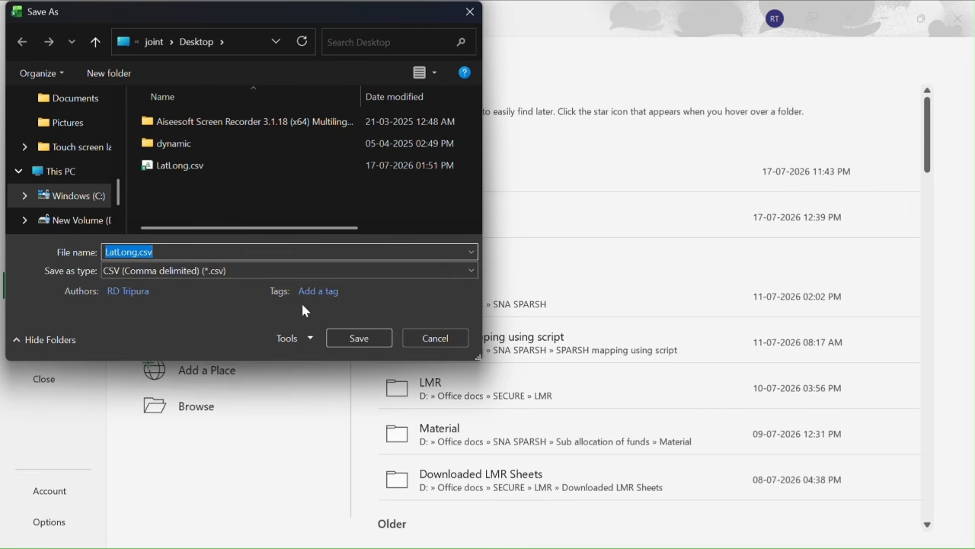
left_click(366, 340)
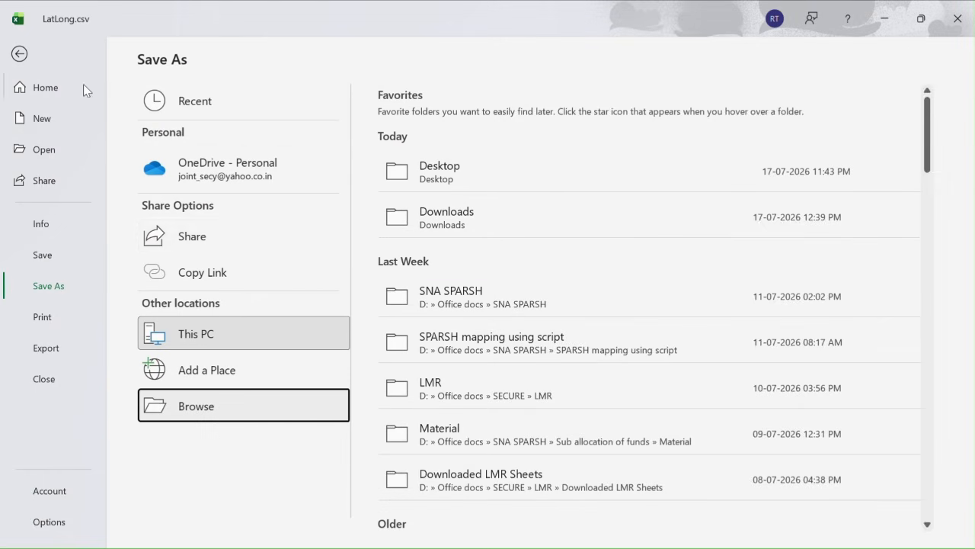
left_click(20, 53)
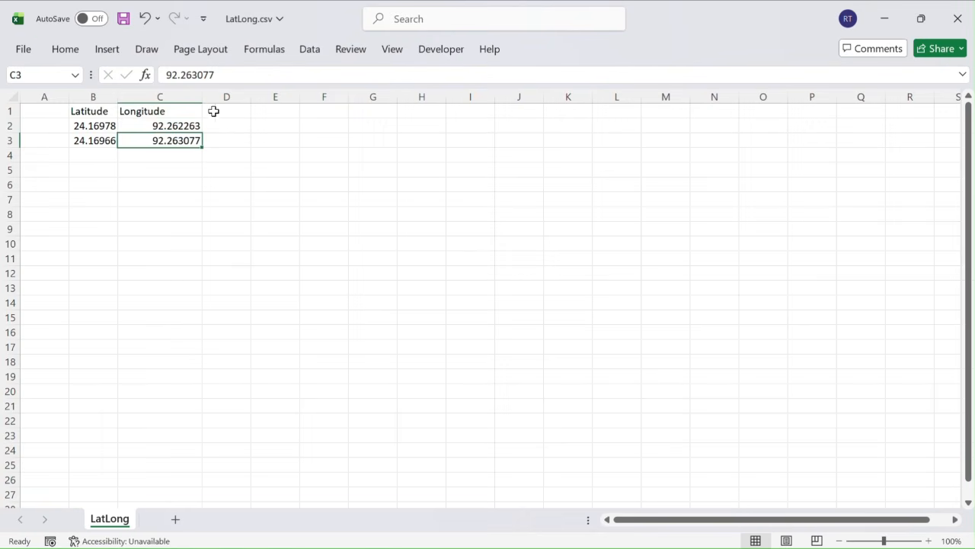
Close LatLong.csv with its changes saved to the Desktop, and switch back to Google Earth Pro.
left_click(953, 26)
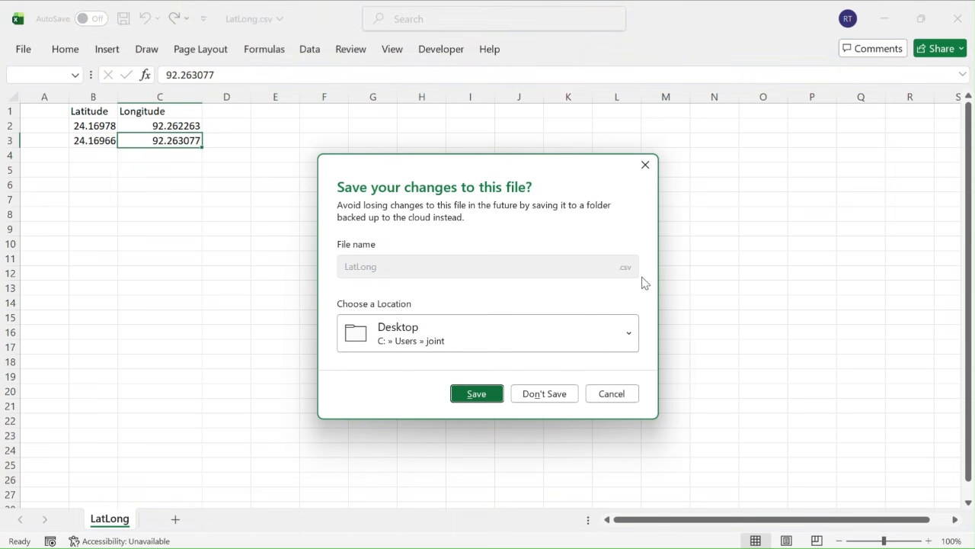
left_click(489, 391)
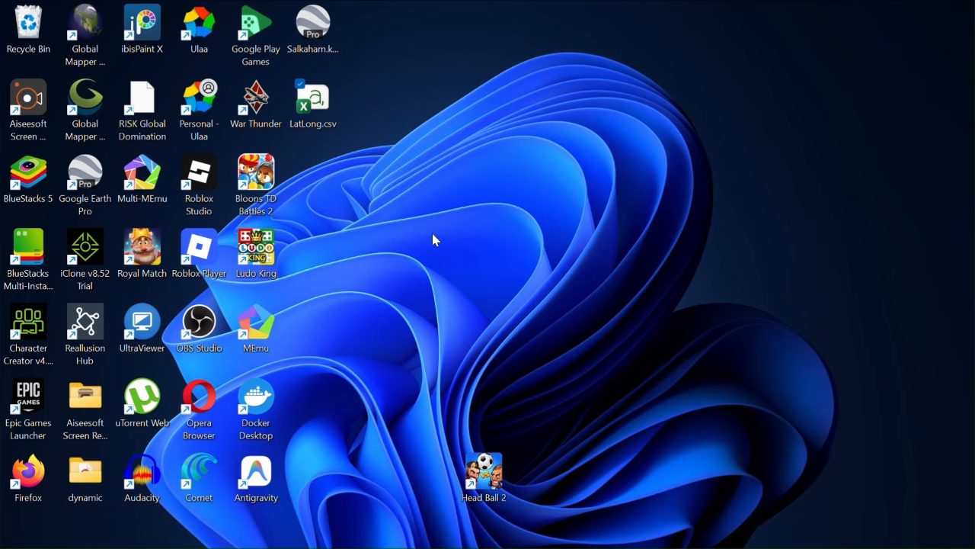
left_click(611, 530)
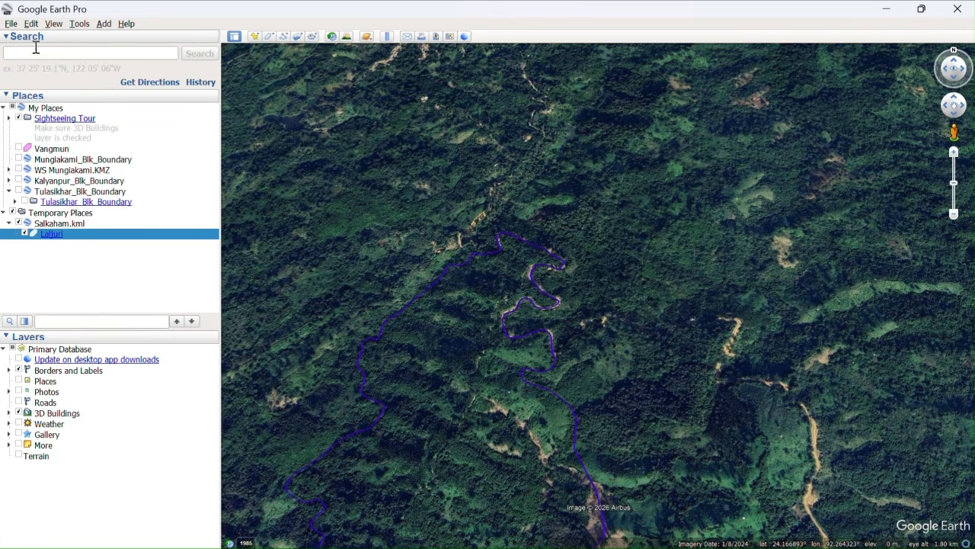
Import LatLong.csv from the Desktop as comma-delimited text, without applying a style template.
left_click(11, 24)
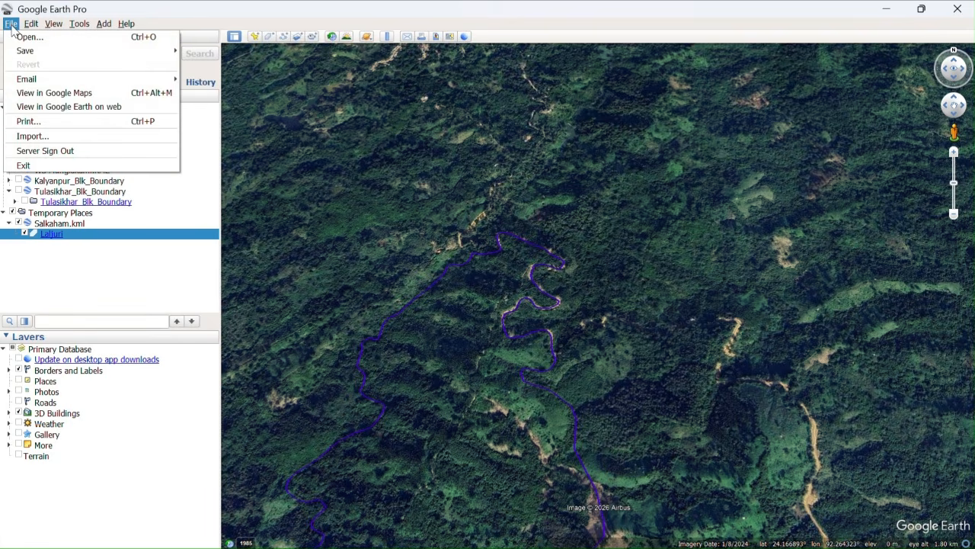
left_click(30, 135)
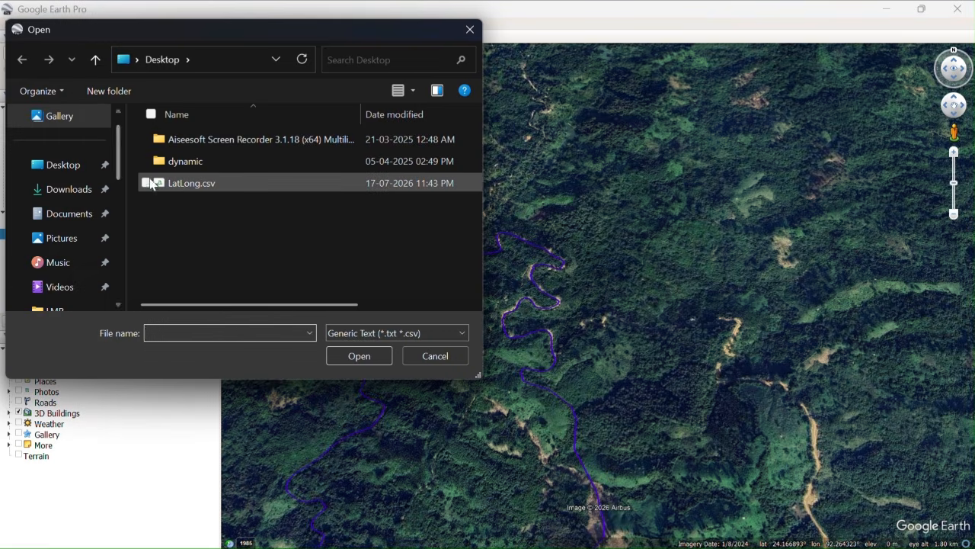
double_click(187, 186)
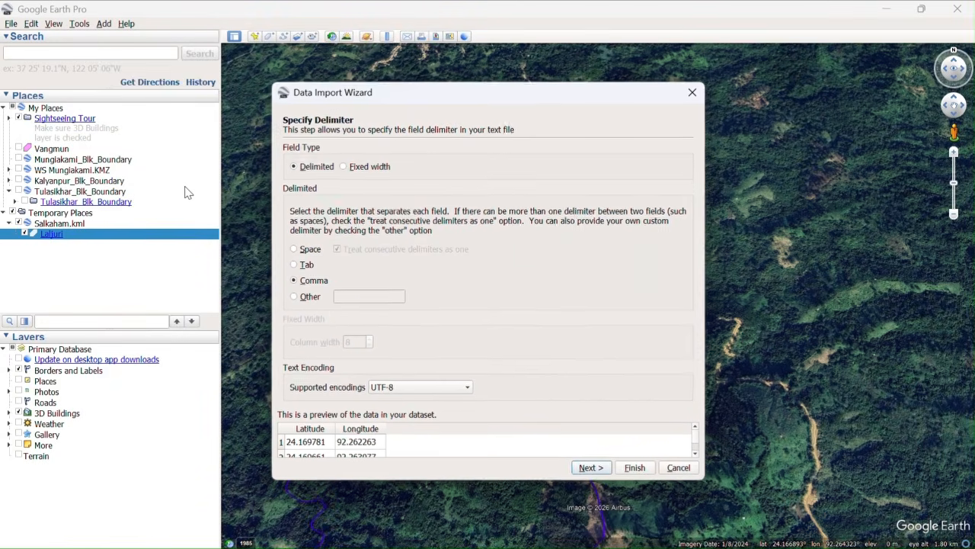
left_click(635, 467)
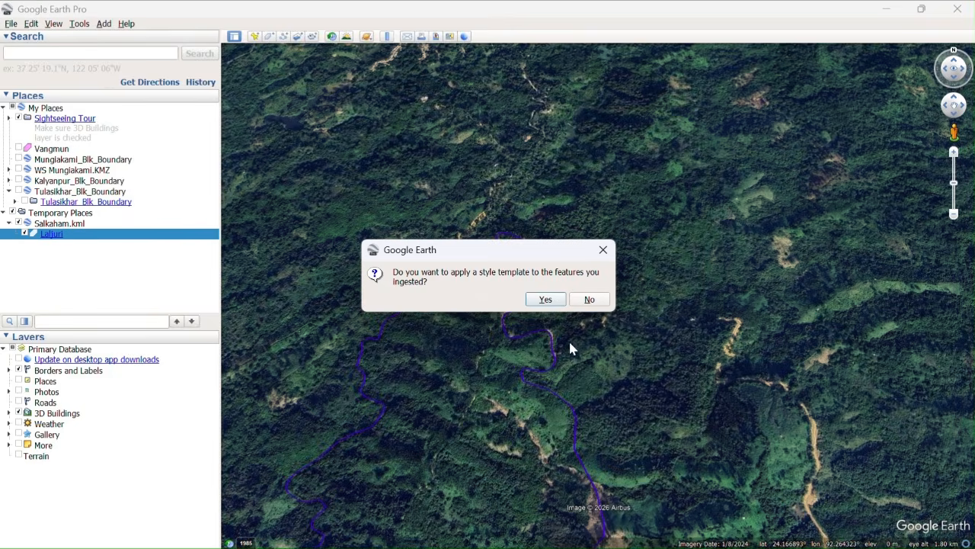
left_click(589, 300)
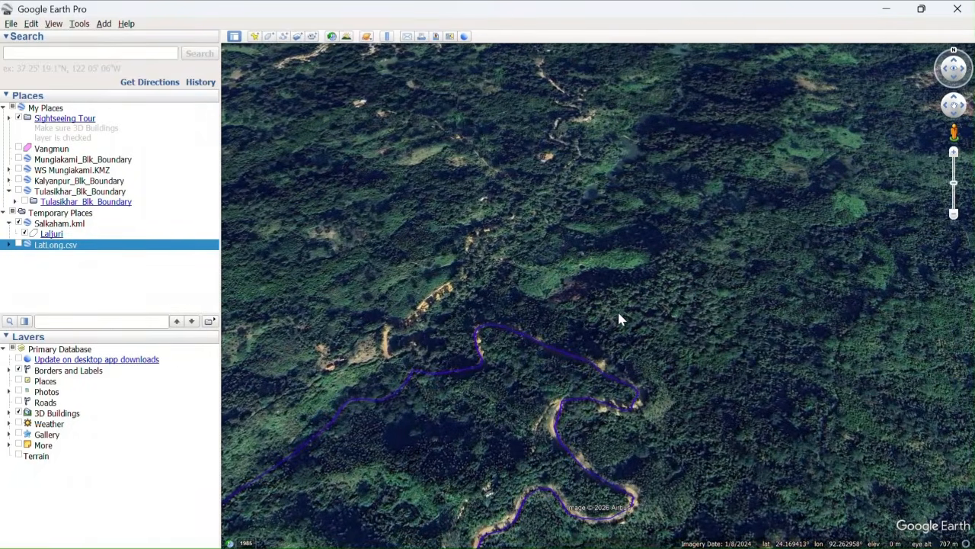
Expand the imported LatLong.csv and show its LatLong points on the map near the boundary's northern tip.
scroll(618, 319, "up", 3)
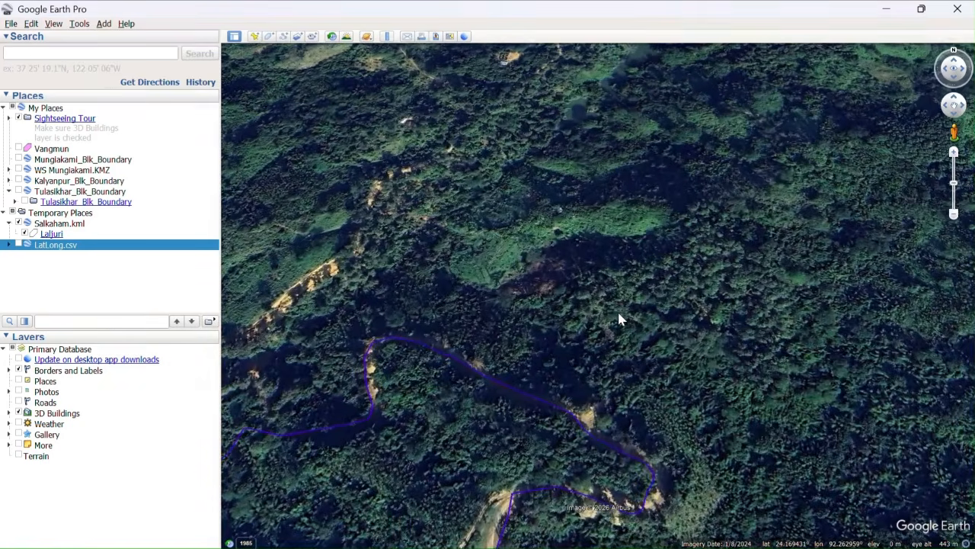
left_click(9, 246)
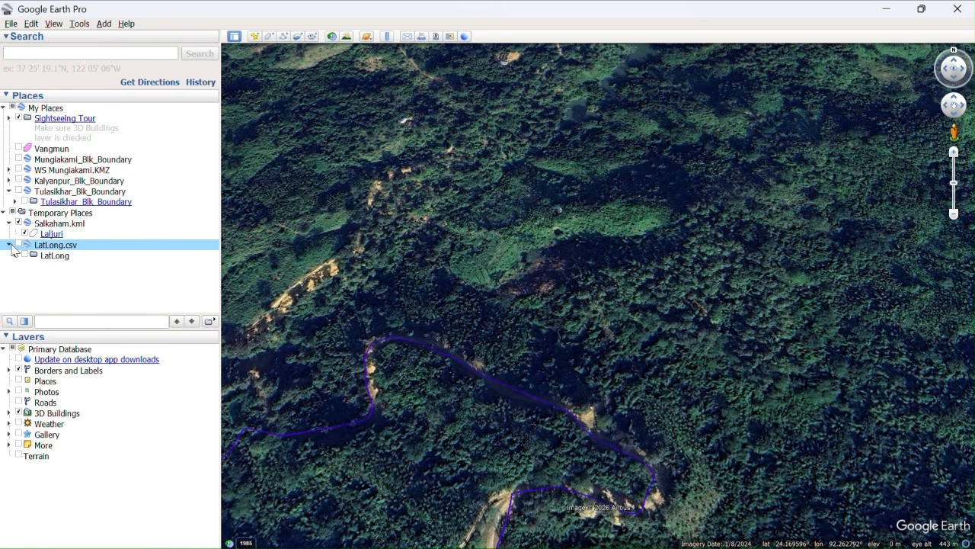
left_click(24, 255)
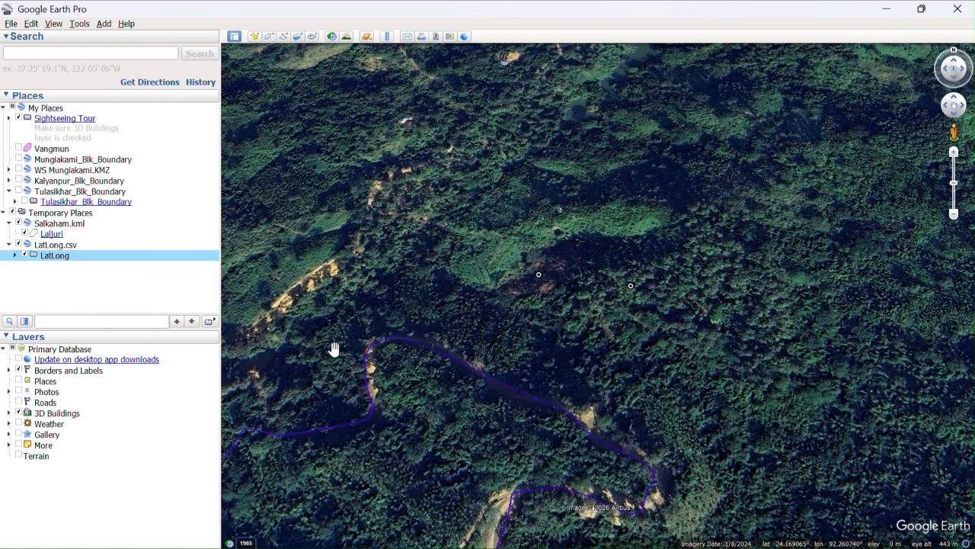
Open the Laljuri polygon for editing and move a northern boundary vertex precisely onto the western LatLong point.
right_click(50, 237)
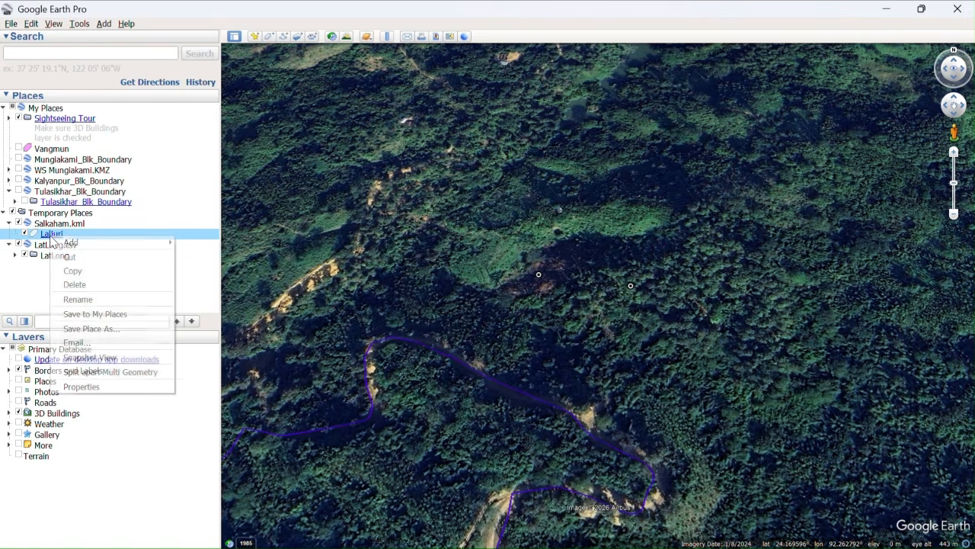
left_click(81, 387)
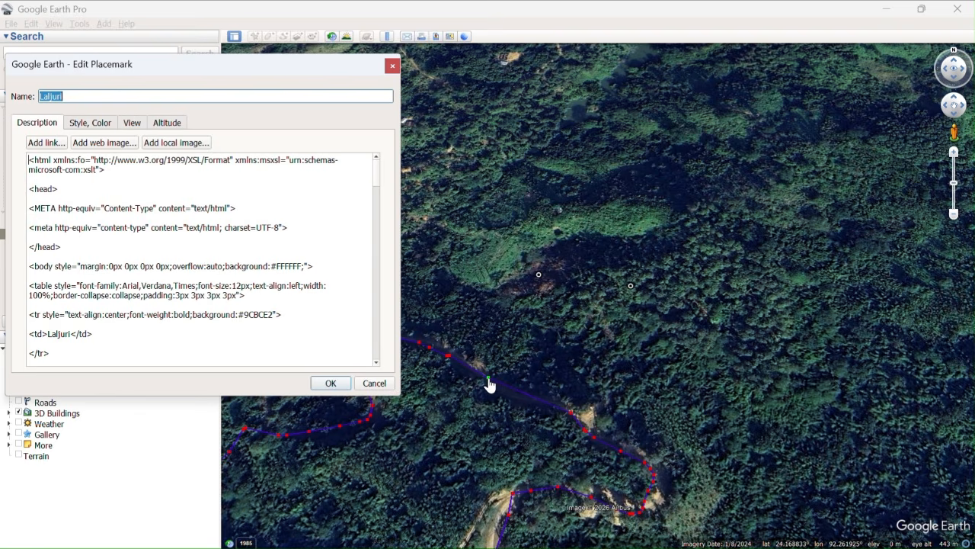
left_click_drag(489, 381, 538, 282)
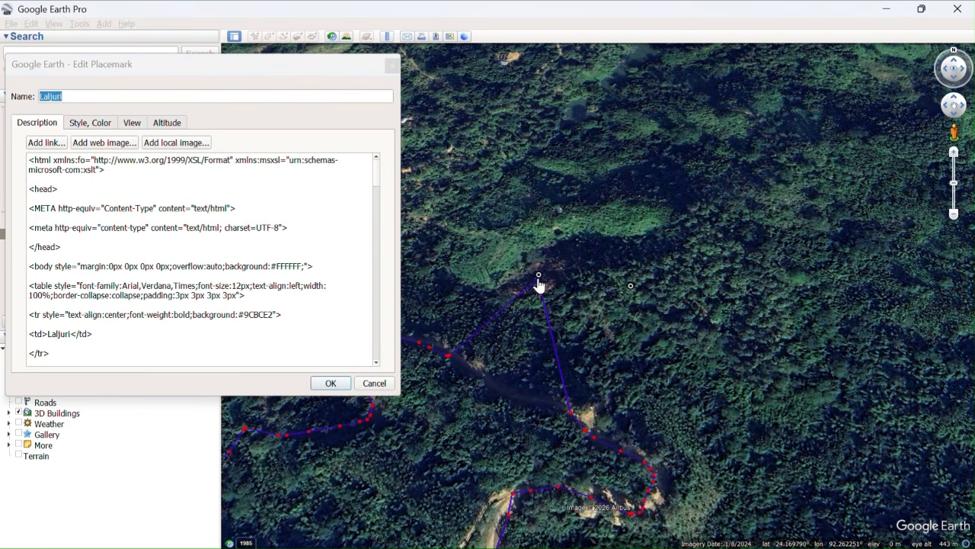
scroll(539, 281, "up", 3)
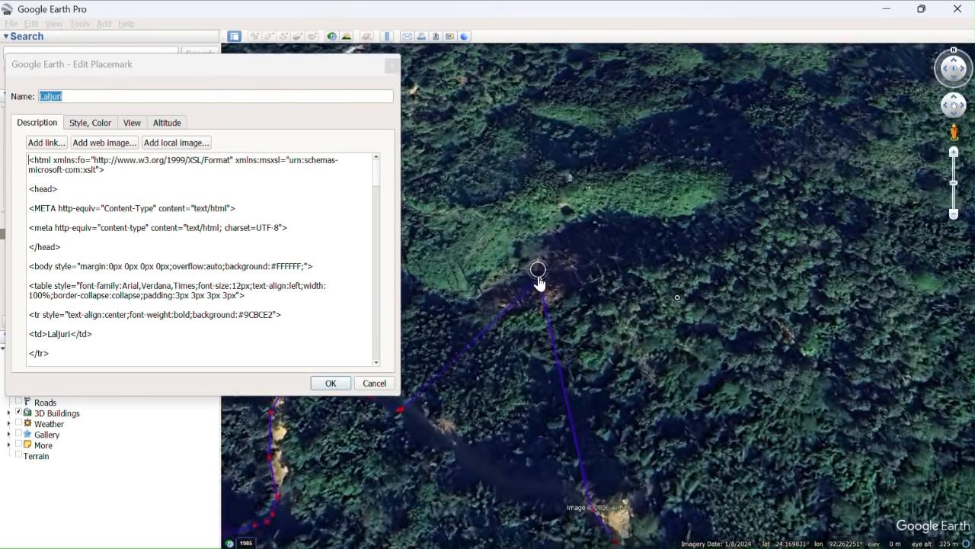
scroll(539, 282, "up", 3)
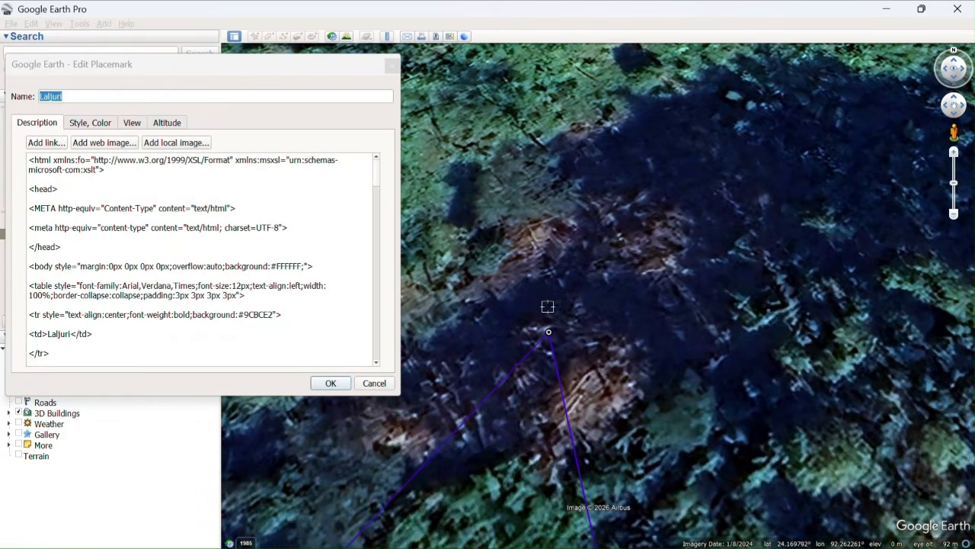
scroll(547, 306, "up", 3)
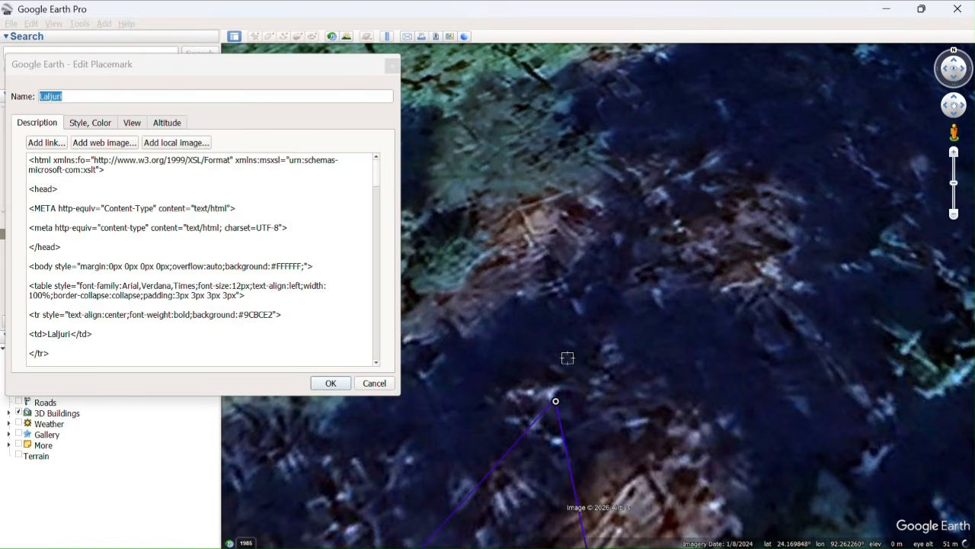
scroll(553, 458, "up", 3)
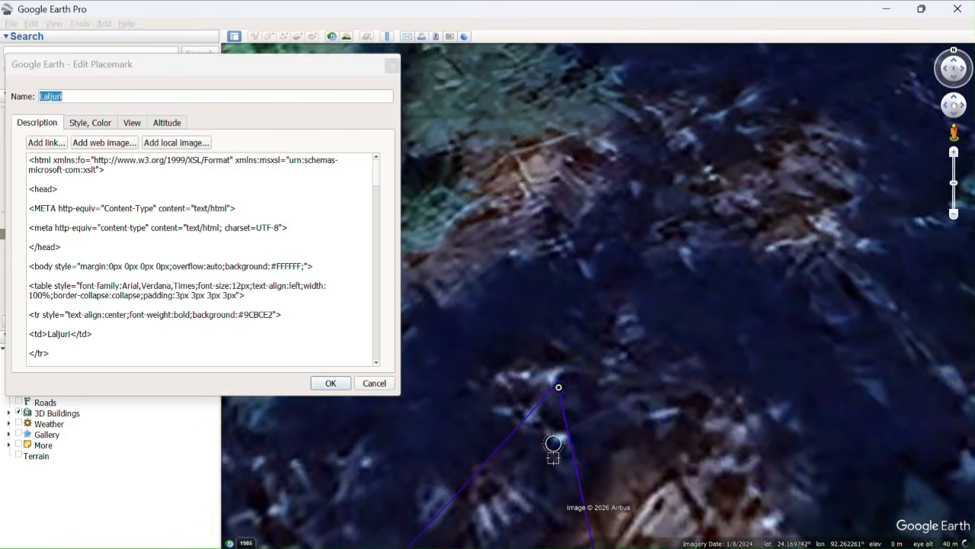
scroll(553, 457, "up", 2)
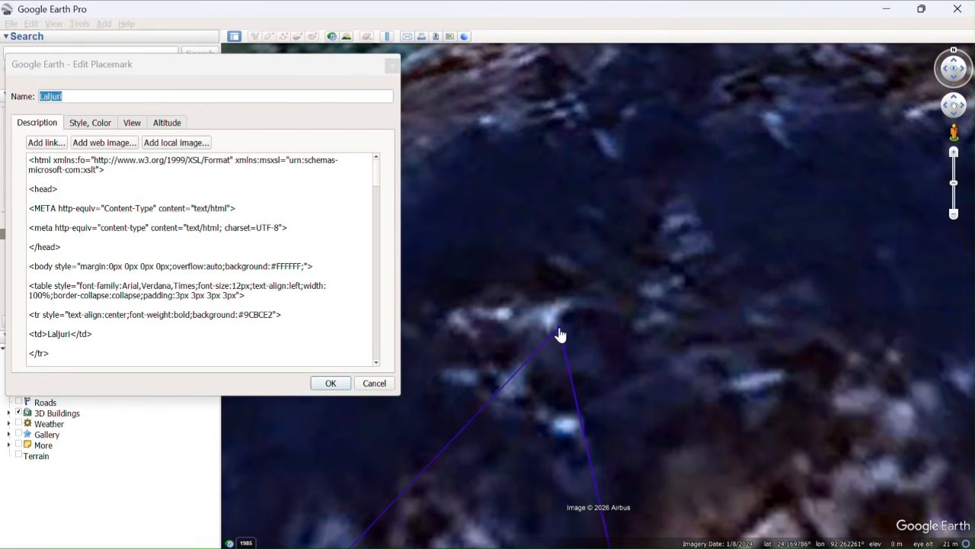
left_click_drag(560, 335, 564, 346)
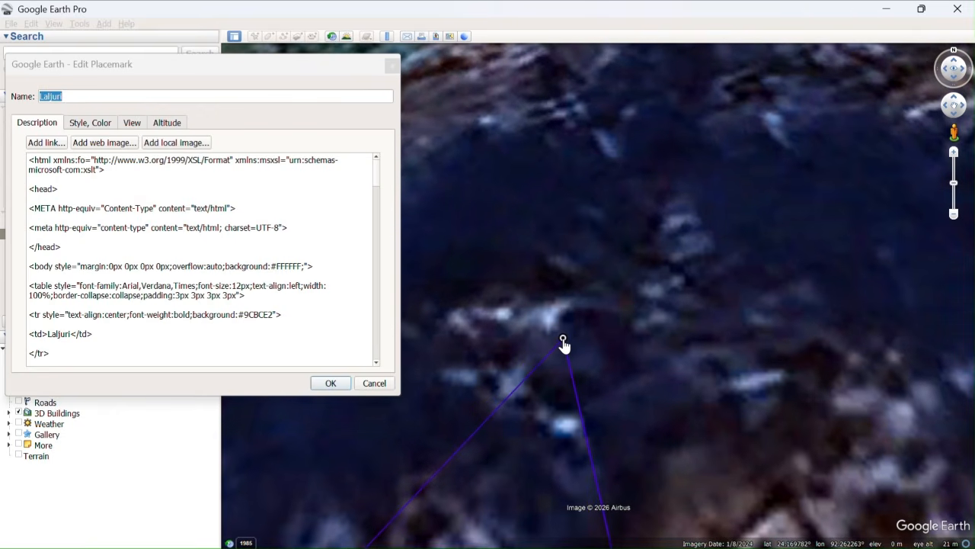
Move the adjacent vertex at the road bend precisely onto the eastern LatLong point.
scroll(564, 347, "down", 4)
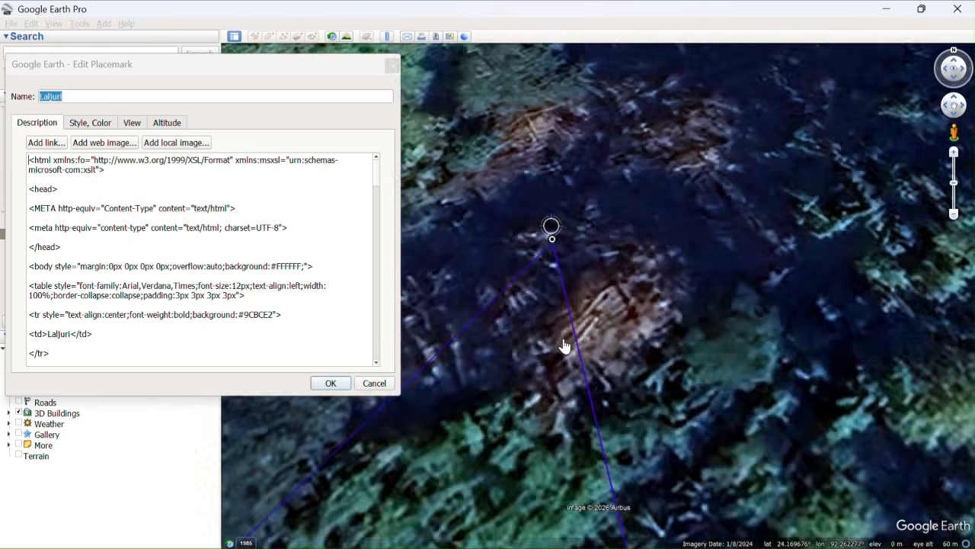
scroll(564, 347, "down", 3)
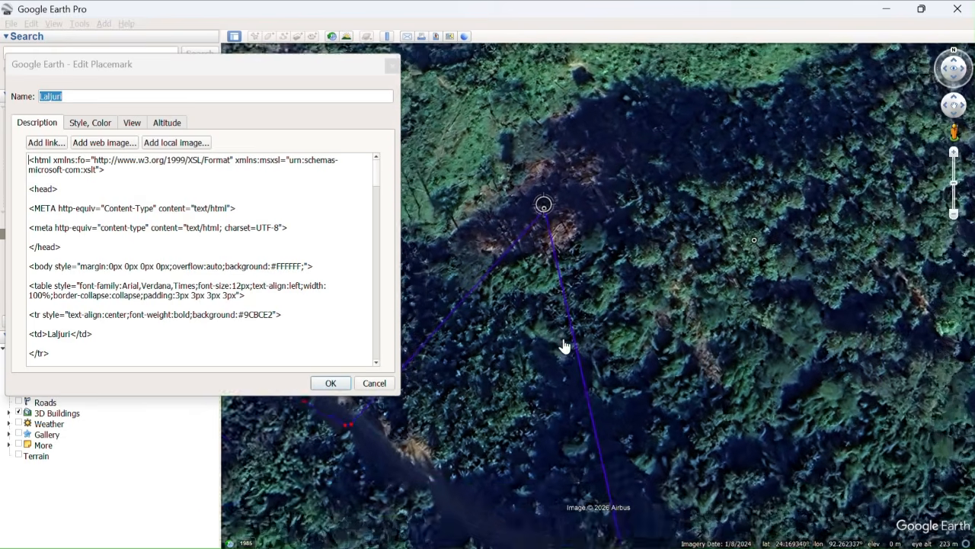
scroll(745, 243, "up", 1)
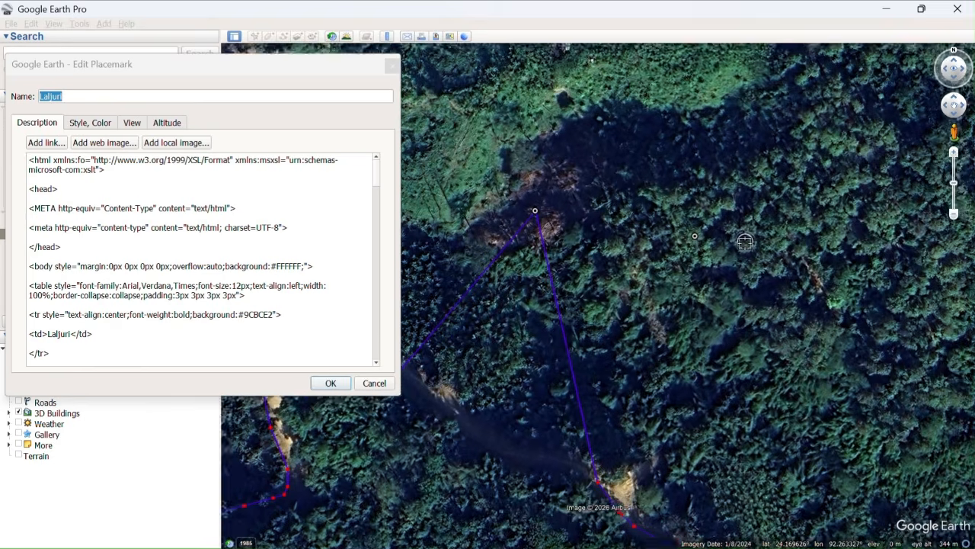
scroll(578, 355, "down", 2)
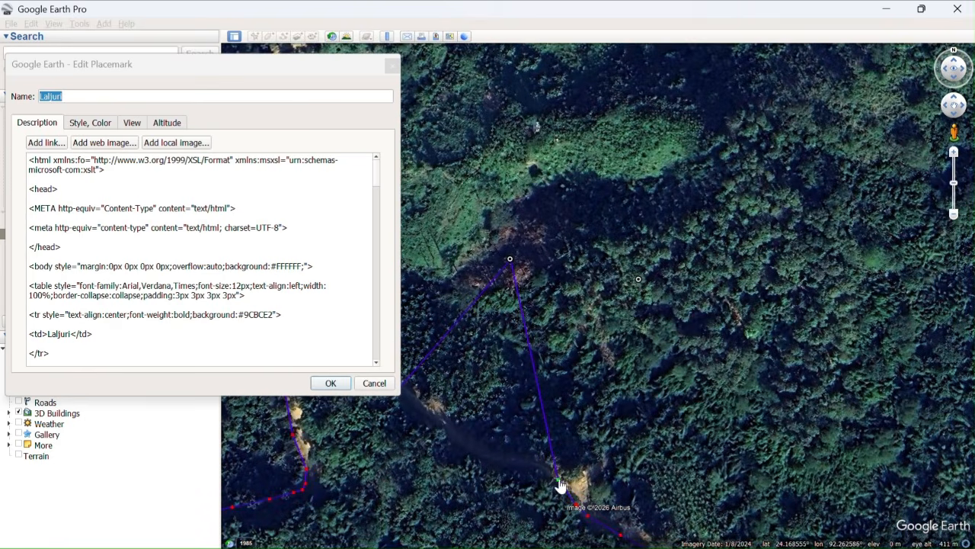
left_click_drag(558, 486, 641, 287)
scroll(639, 284, "up", 2)
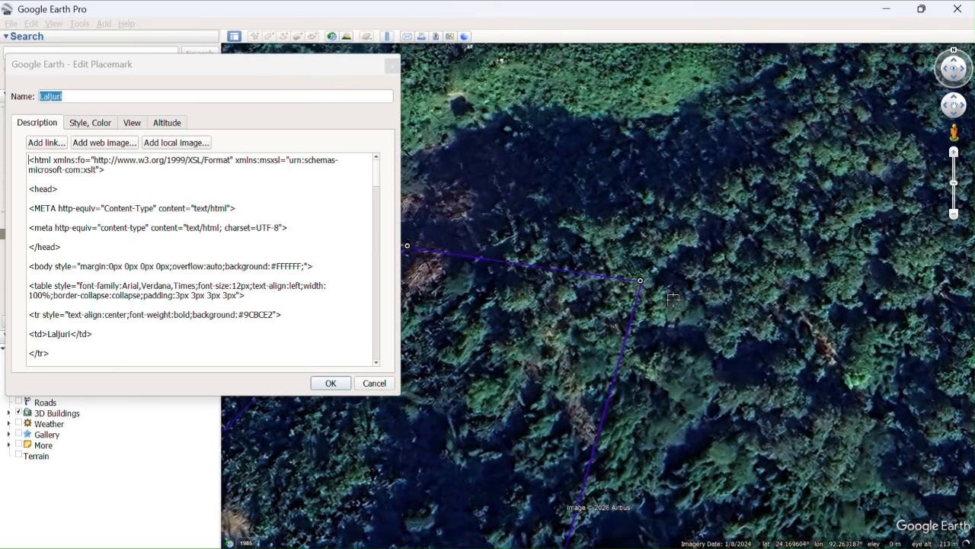
scroll(673, 299, "up", 2)
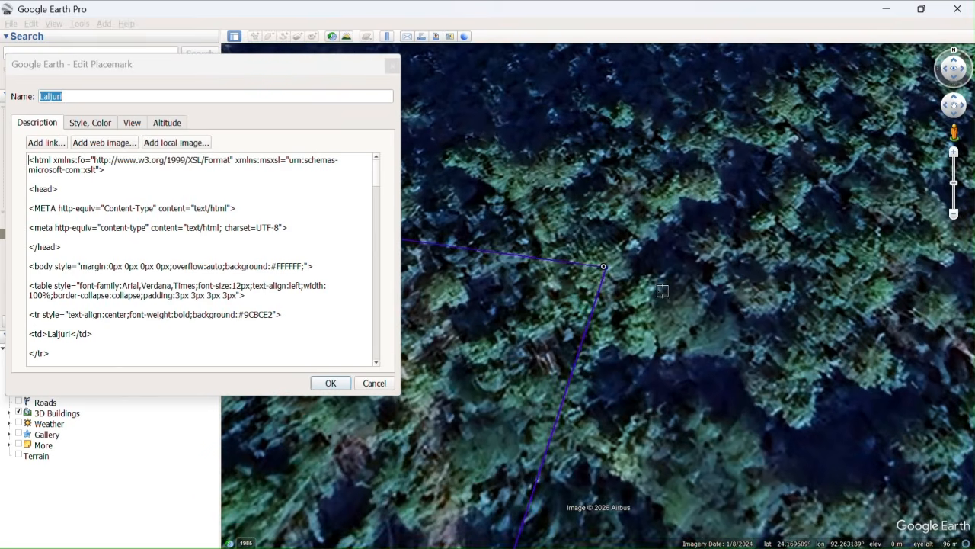
scroll(579, 218, "up", 2)
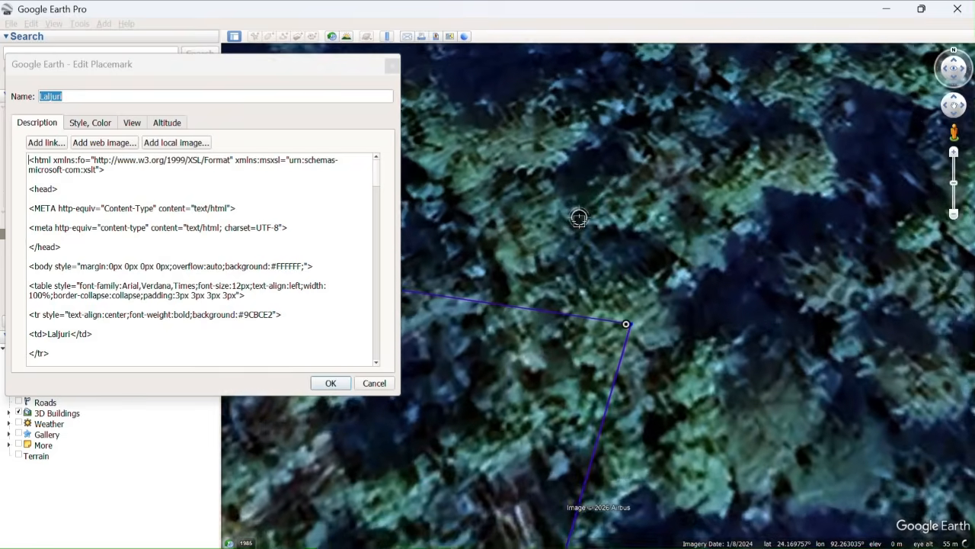
scroll(580, 218, "up", 1)
scroll(646, 326, "up", 1)
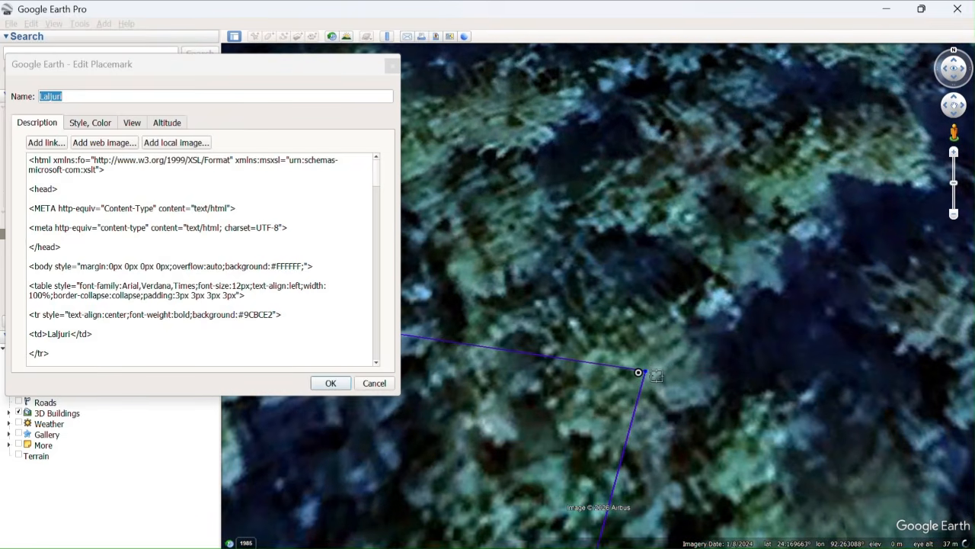
left_click_drag(646, 373, 639, 372)
Adjust the boundary vertices between the eastern LatLong point and the road bend to its south, and save the edited Laljuri outline.
scroll(654, 359, "down", 4)
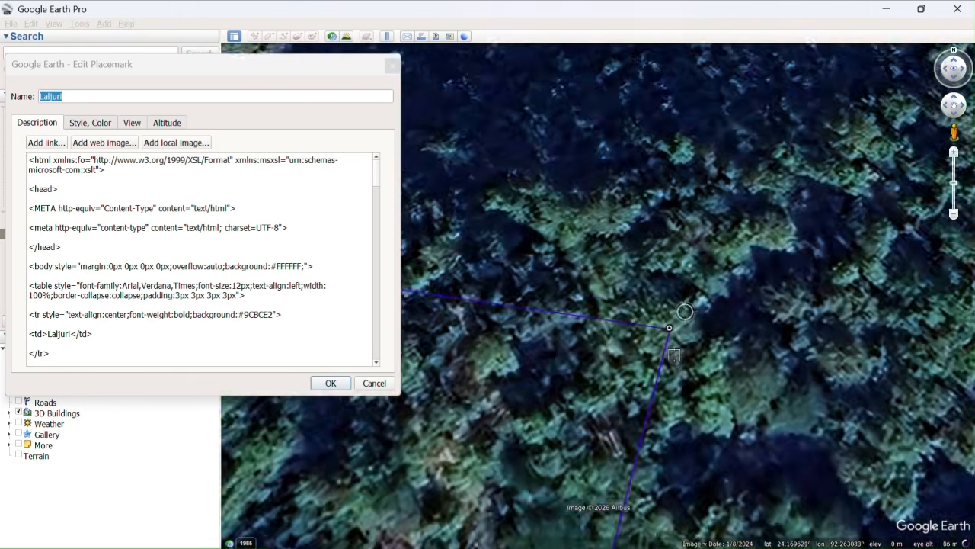
scroll(674, 354, "down", 5)
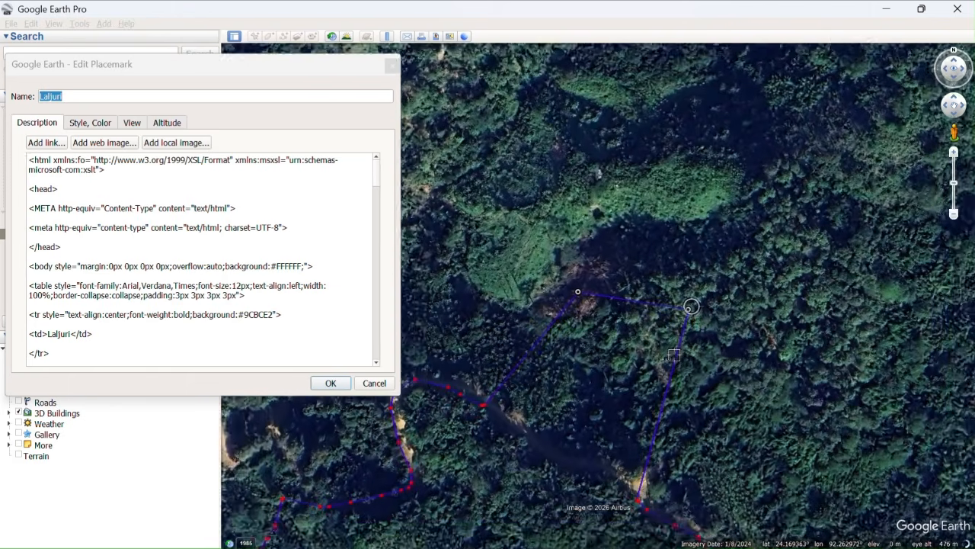
scroll(674, 354, "down", 3)
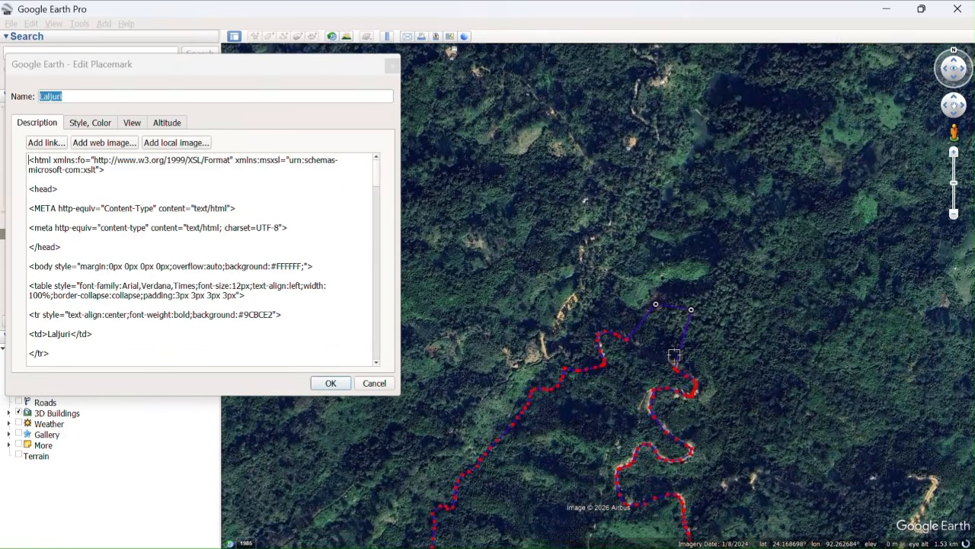
scroll(675, 354, "up", 3)
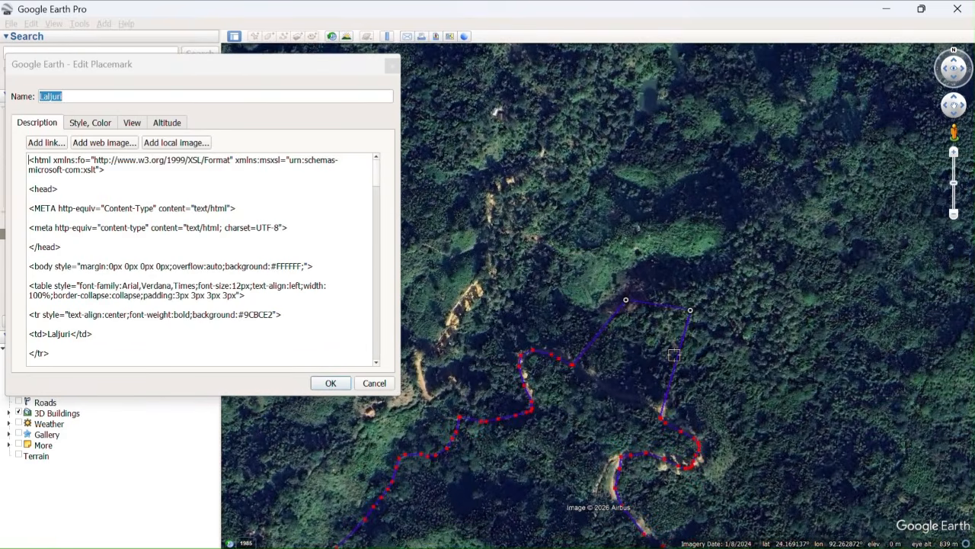
scroll(717, 400, "up", 2)
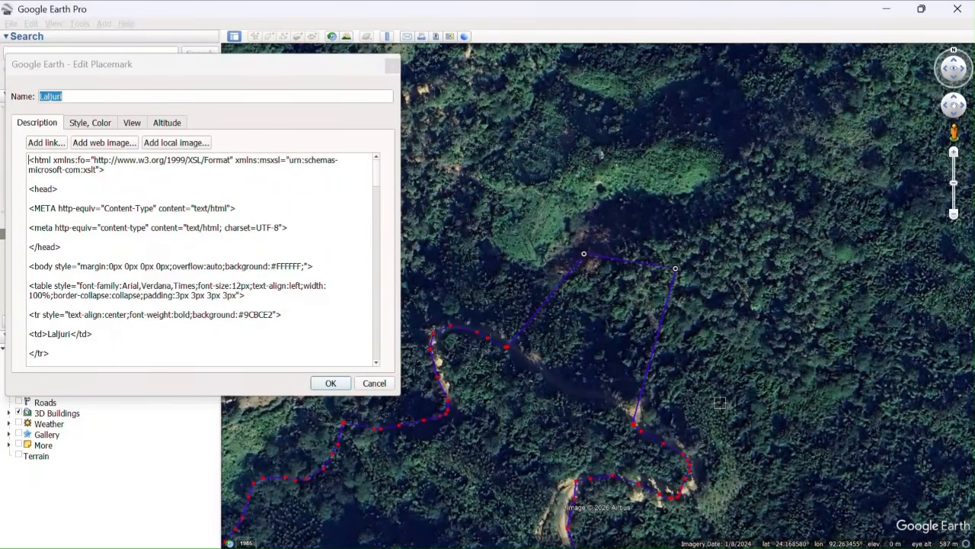
scroll(630, 422, "up", 2)
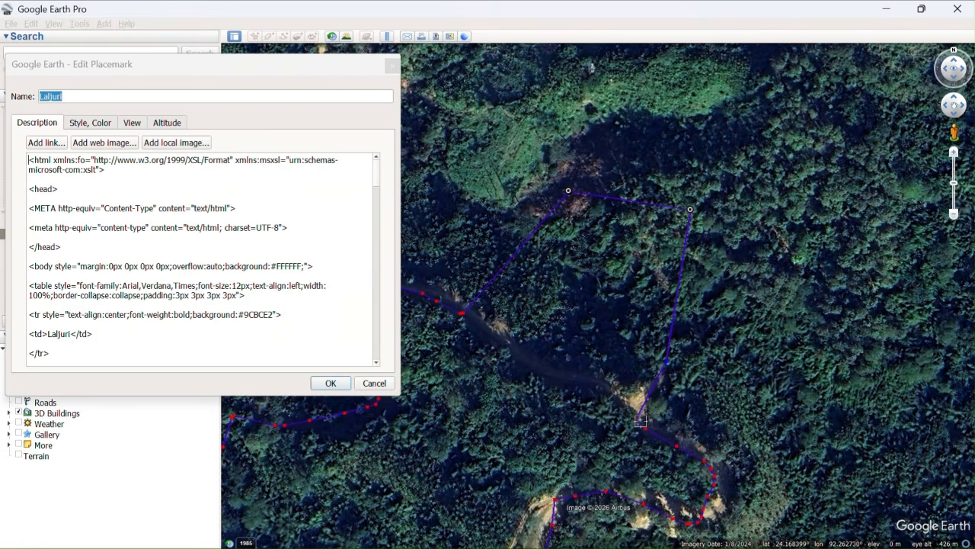
left_click_drag(641, 420, 676, 438)
left_click(328, 383)
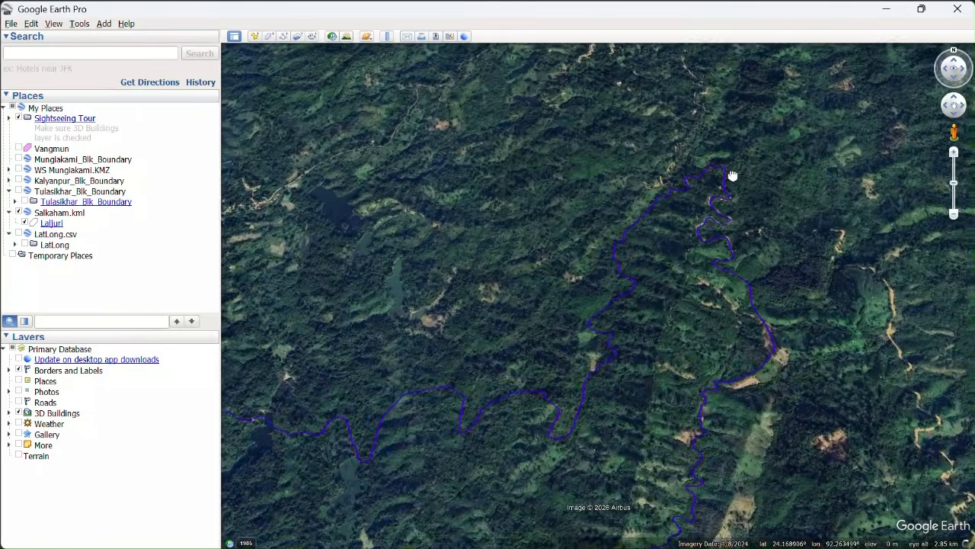
scroll(732, 176, "down", 3)
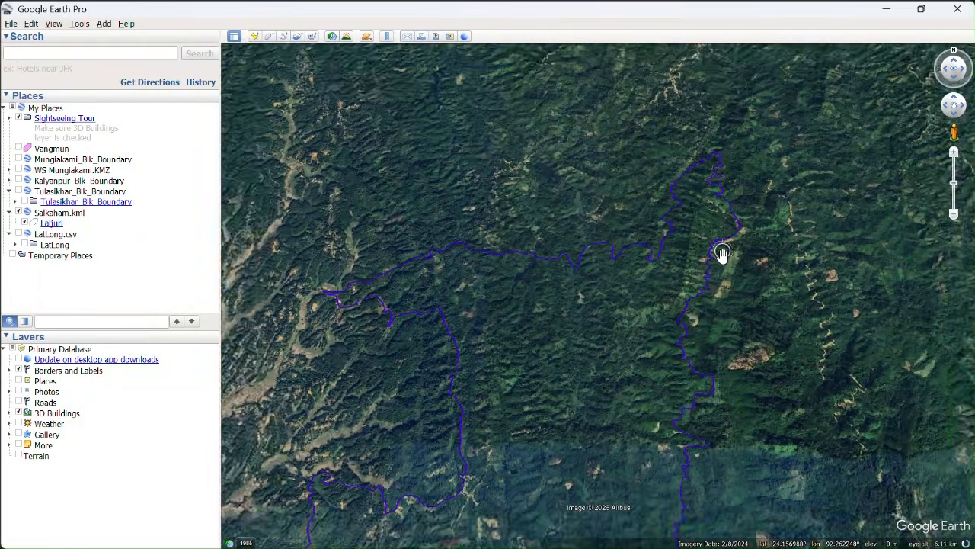
Save the Laljuri polygon to the Downloads folder as Salkaham-modified in KML format.
scroll(723, 253, "down", 3)
left_click_drag(712, 353, 670, 292)
scroll(671, 291, "up", 2)
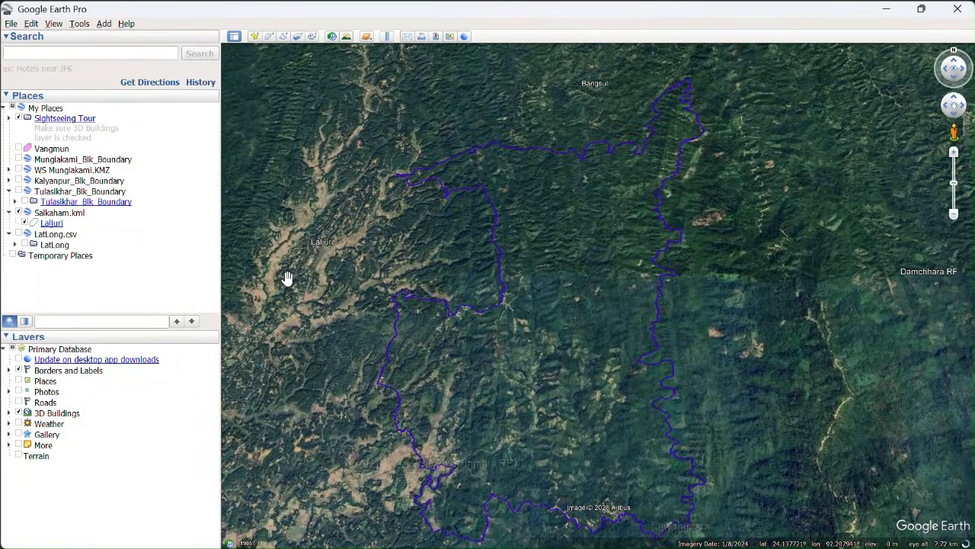
left_click(55, 224)
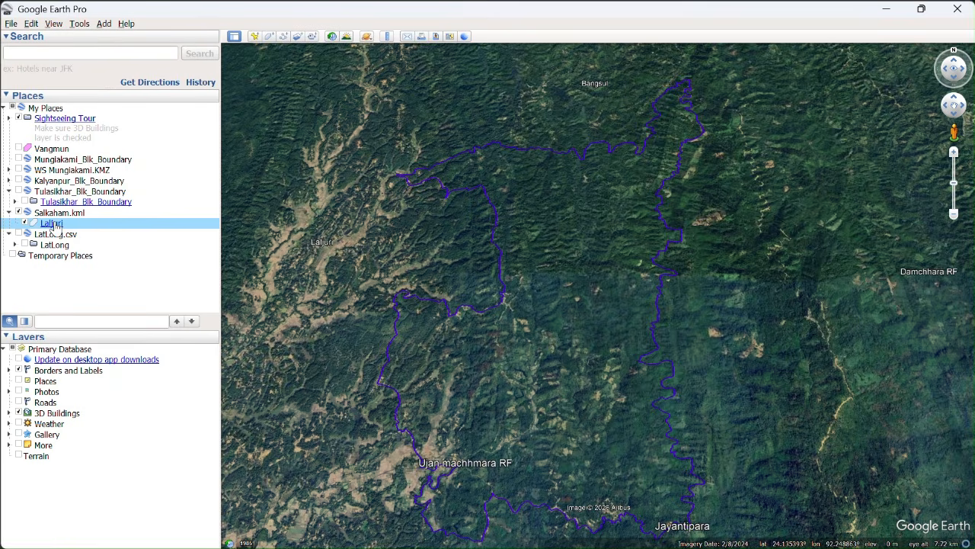
right_click(55, 225)
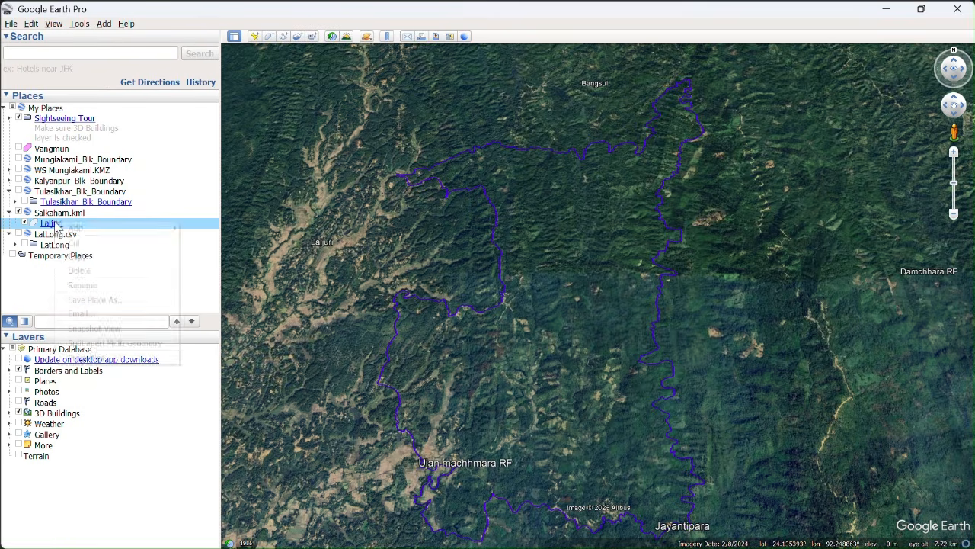
left_click(85, 302)
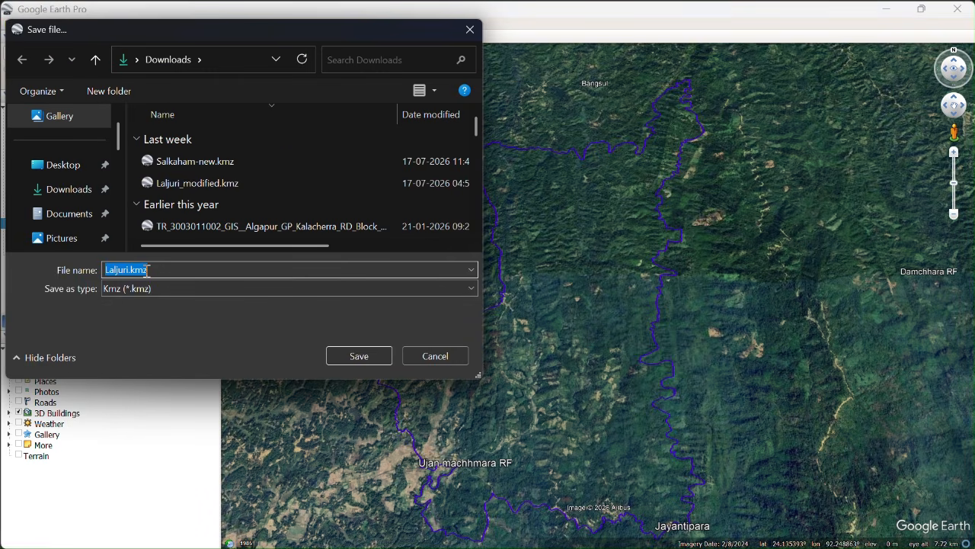
type("Salkaham")
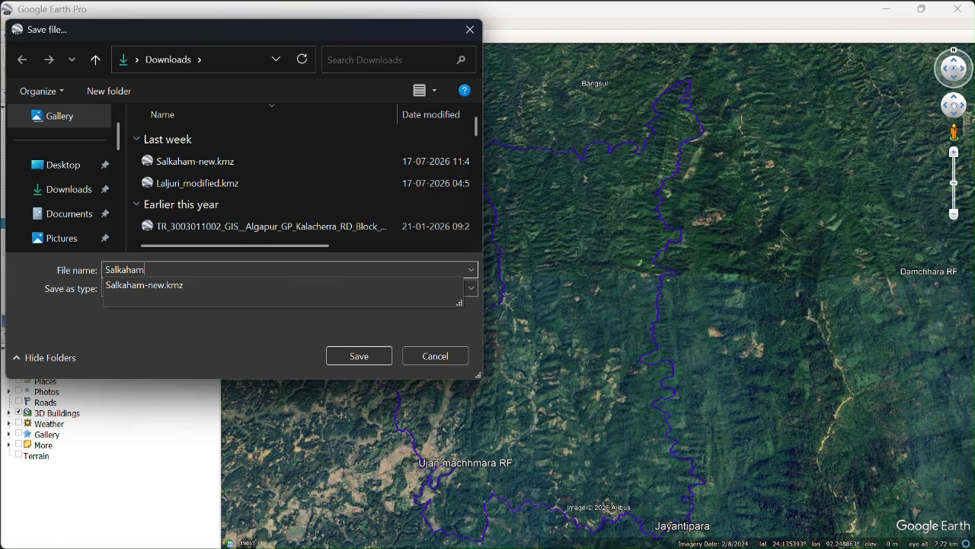
type("-modified")
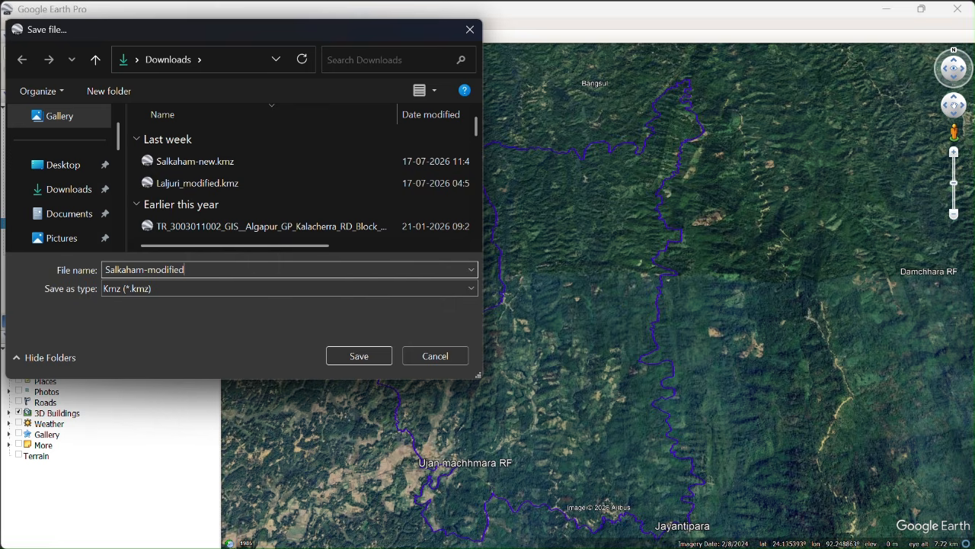
left_click(206, 288)
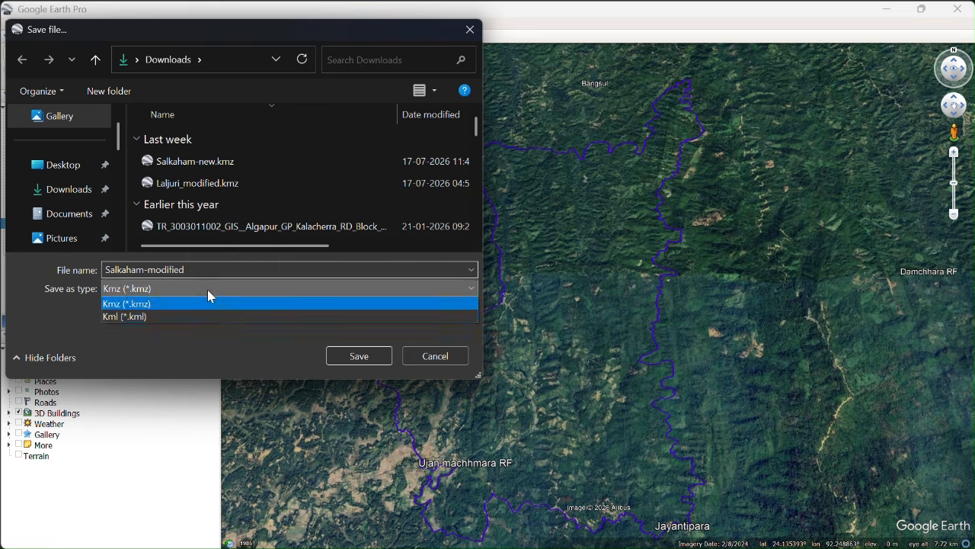
left_click(168, 312)
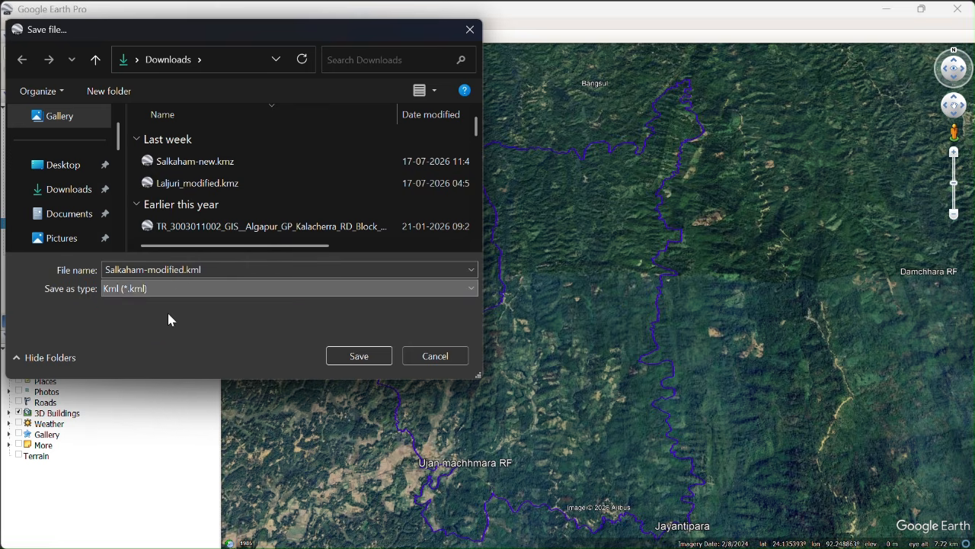
left_click(343, 354)
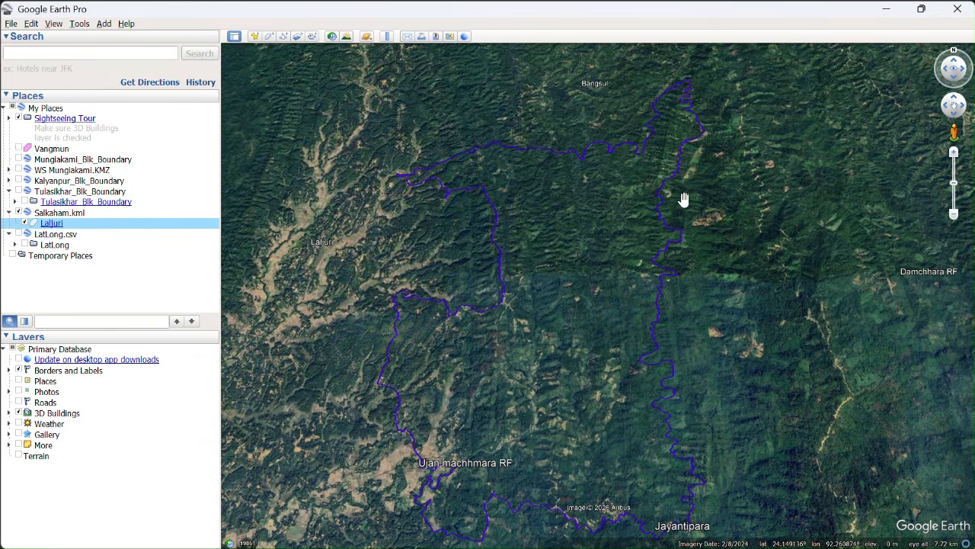
Close Google Earth Pro, open Salkaham-modified.kml from the Downloads folder in File Explorer, and dismiss the start-up tips.
left_click(958, 11)
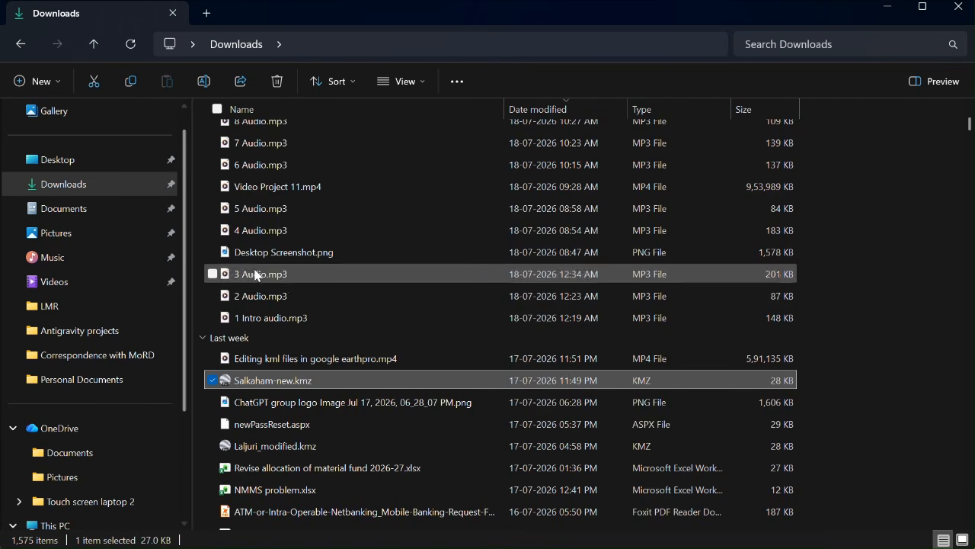
scroll(256, 276, "up", 8)
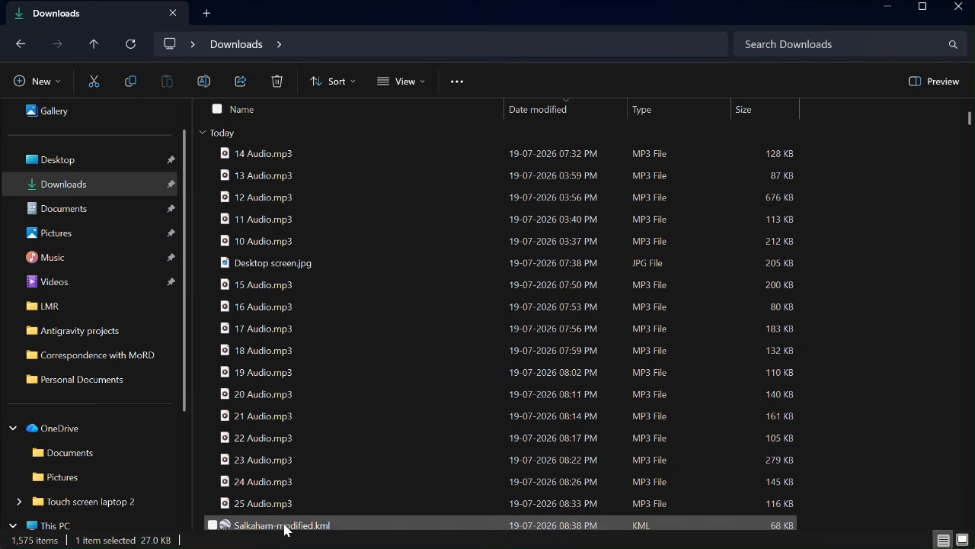
scroll(283, 526, "down", 1)
left_click(274, 503)
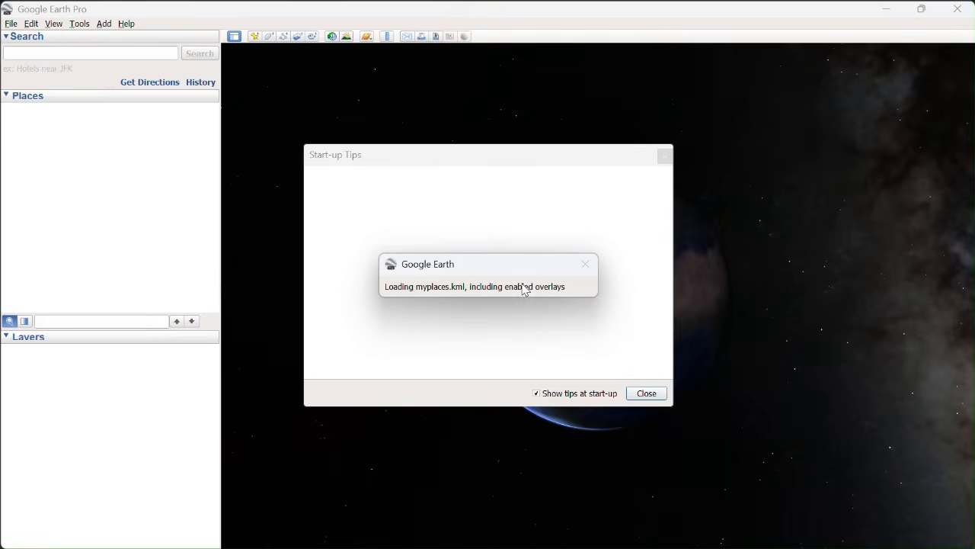
left_click(646, 394)
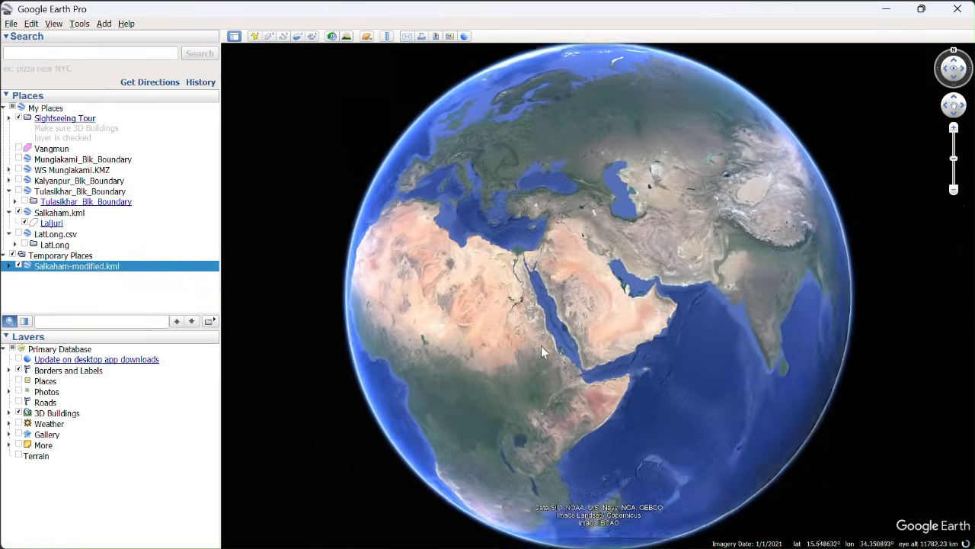